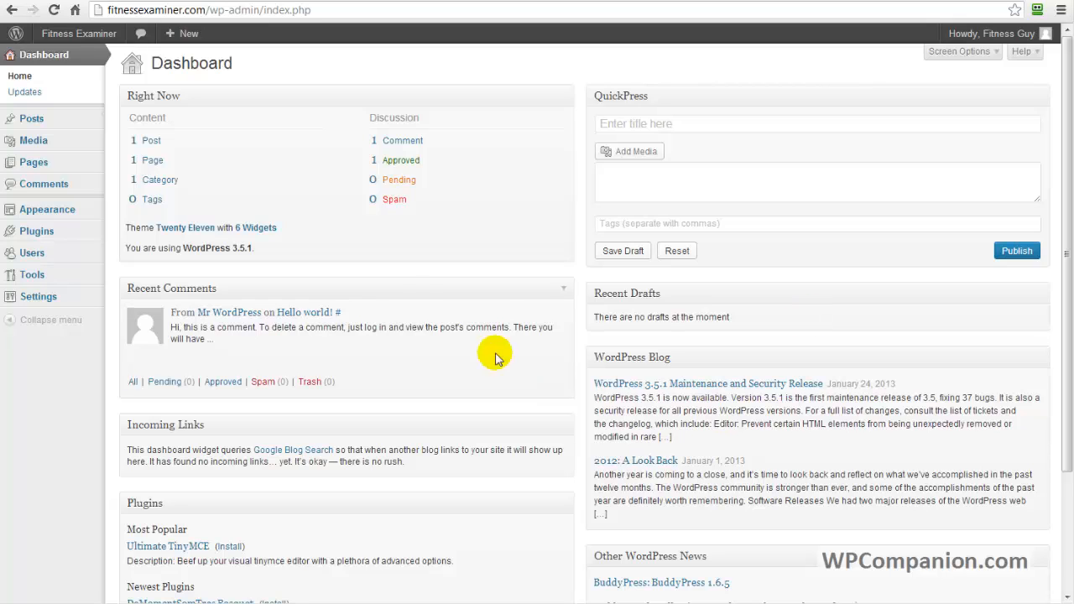
Examine the fitness keyword list for possible blog category topics, including muscle and fitness and fitness equipment.
mouse_move(60, 126)
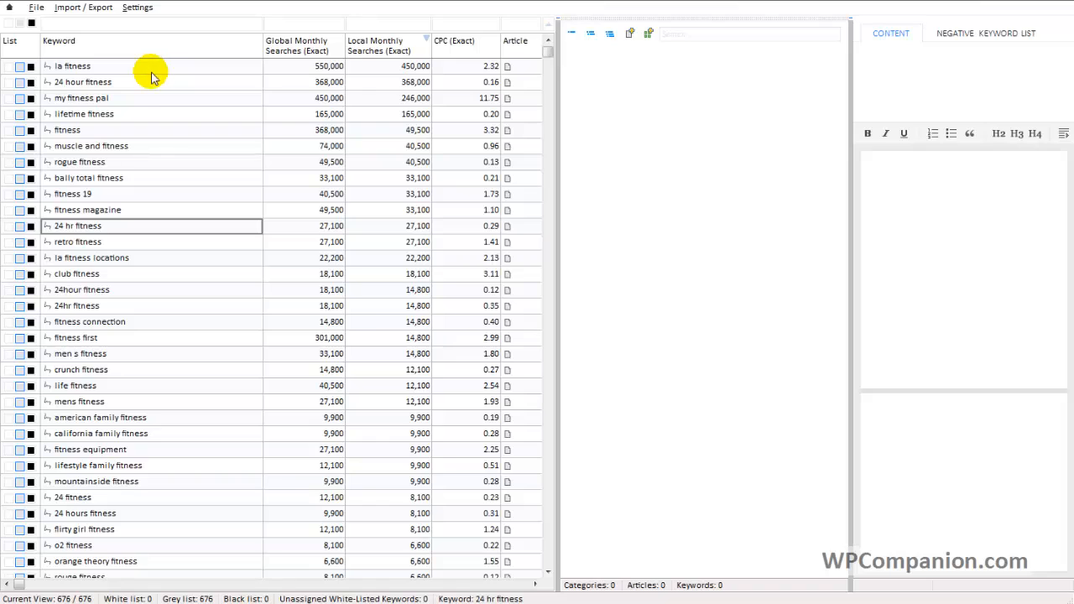
click(116, 133)
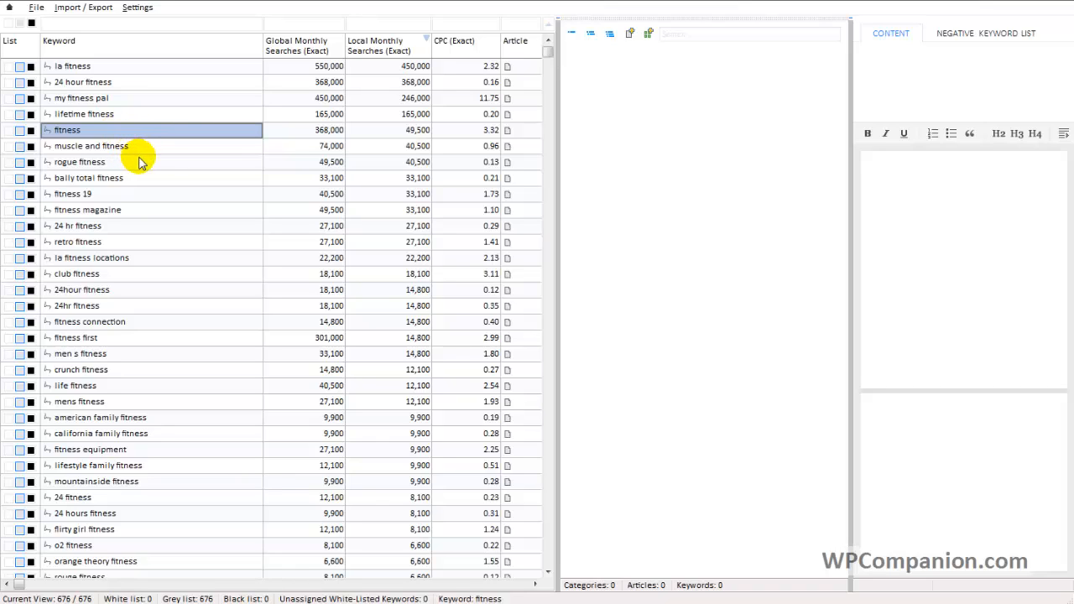
click(130, 151)
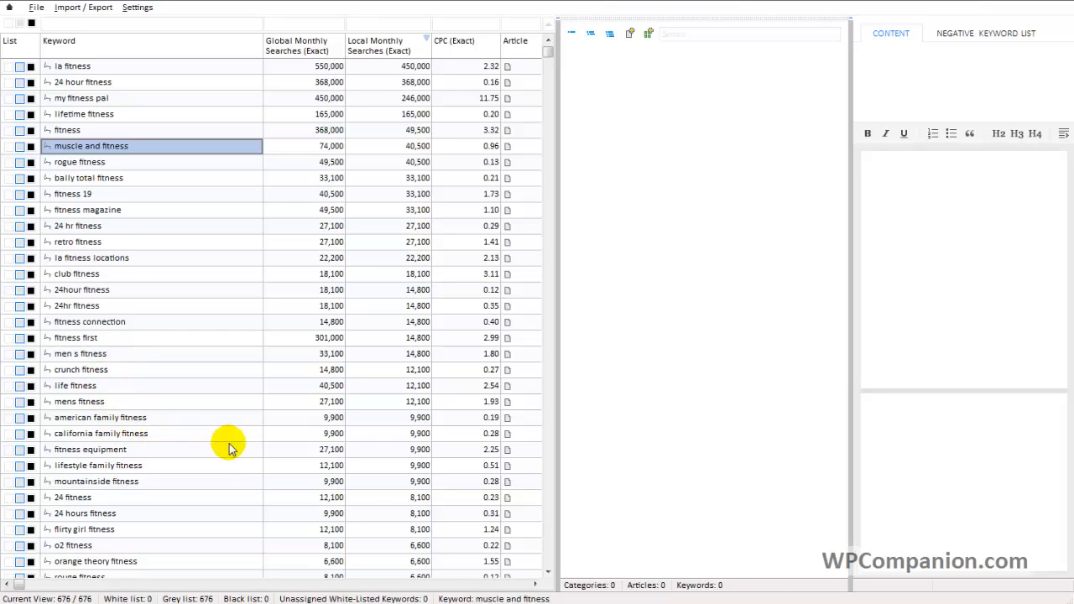
click(153, 456)
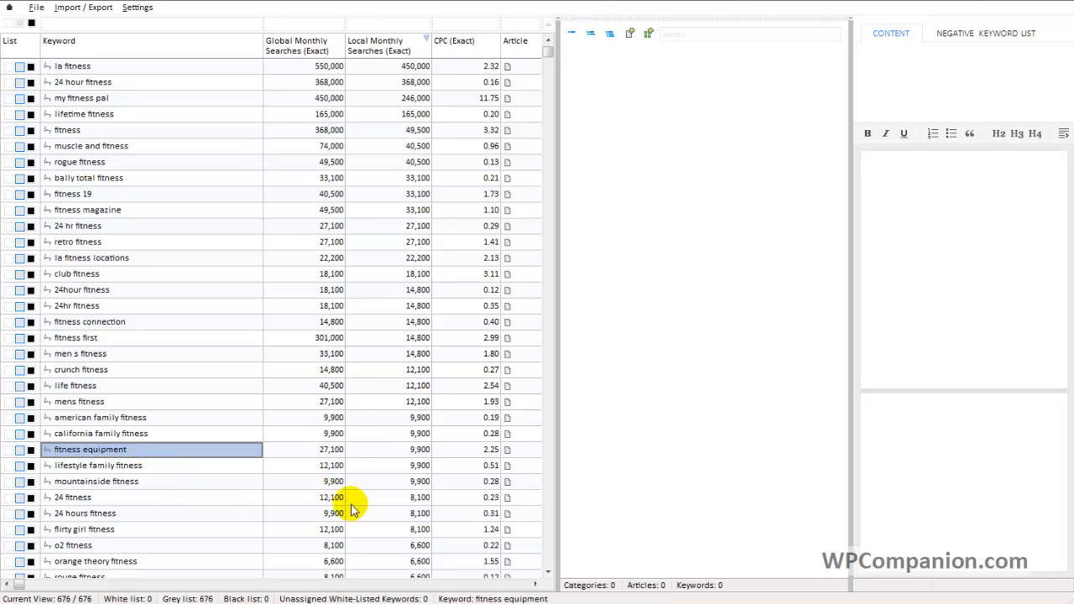
click(547, 574)
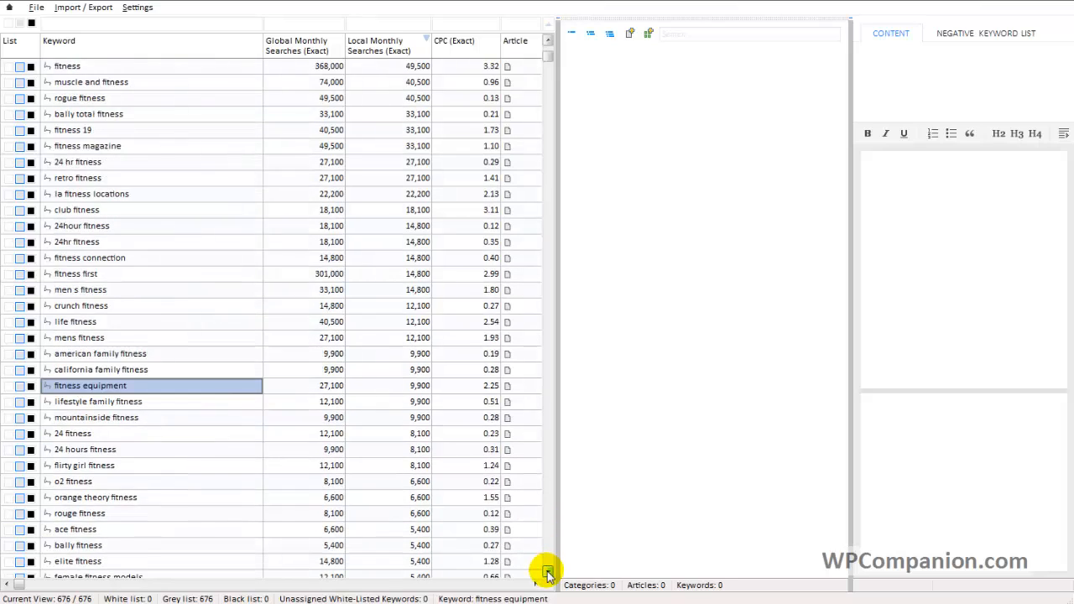
click(548, 574)
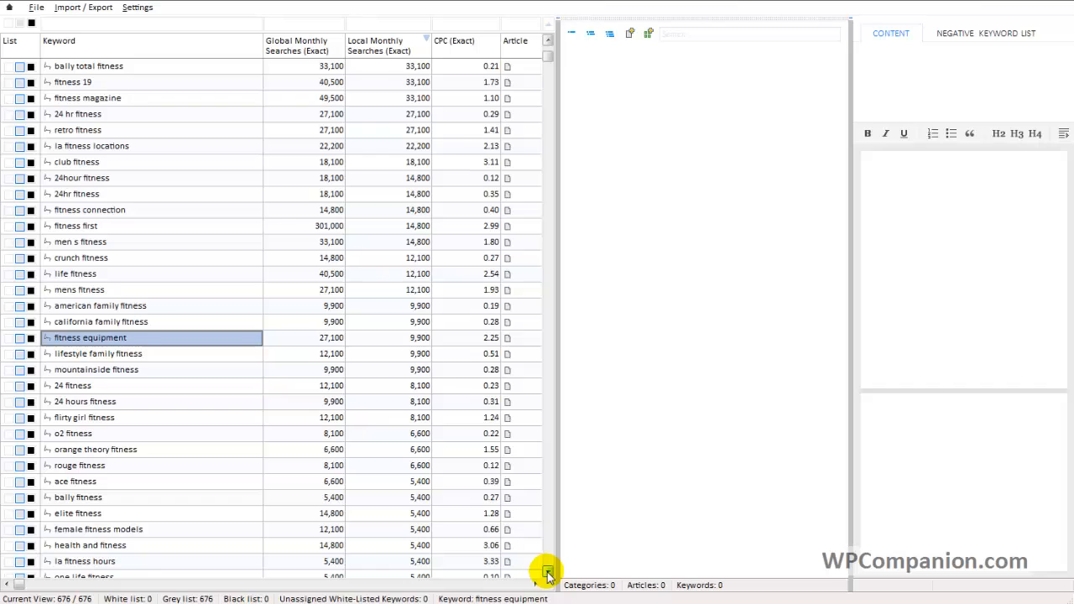
Switch to the WordPress dashboard, go to the post categories and enter "Fitness Equipment" as the new category's name.
key(alt+Tab)
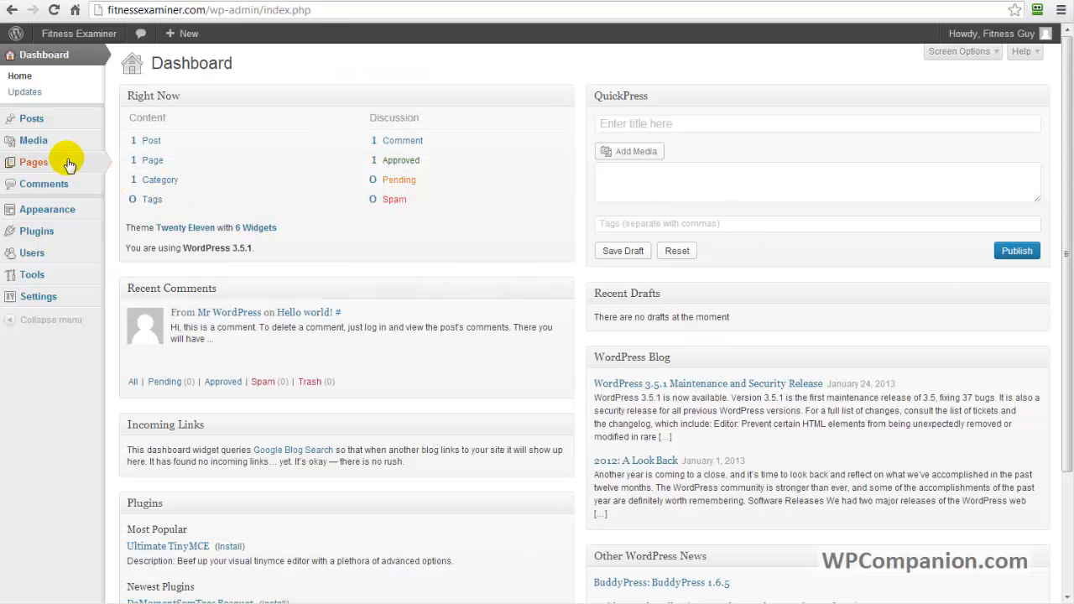
mouse_move(69, 125)
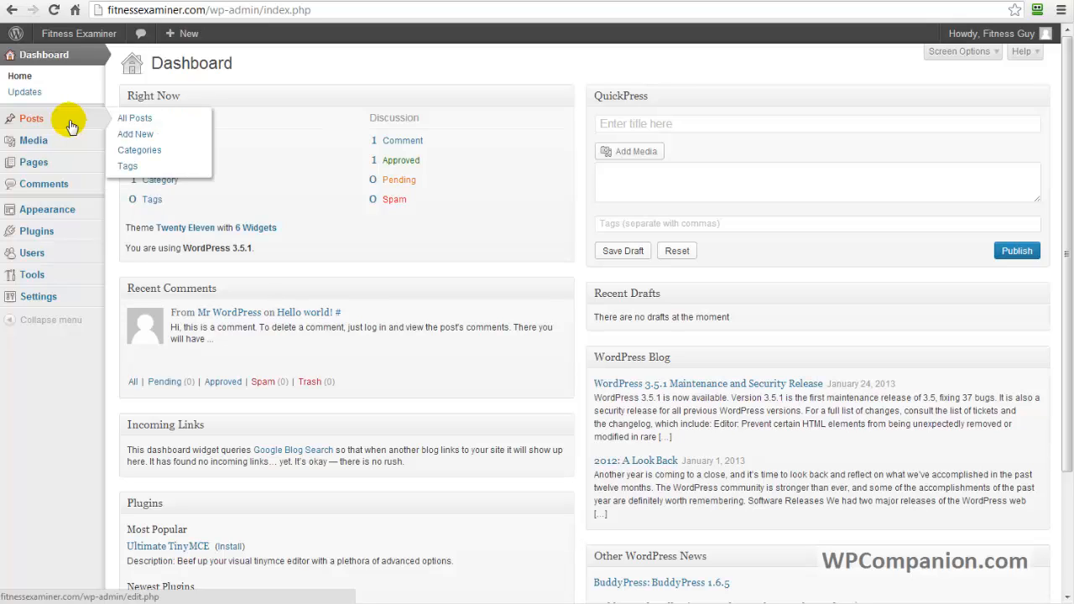
click(139, 150)
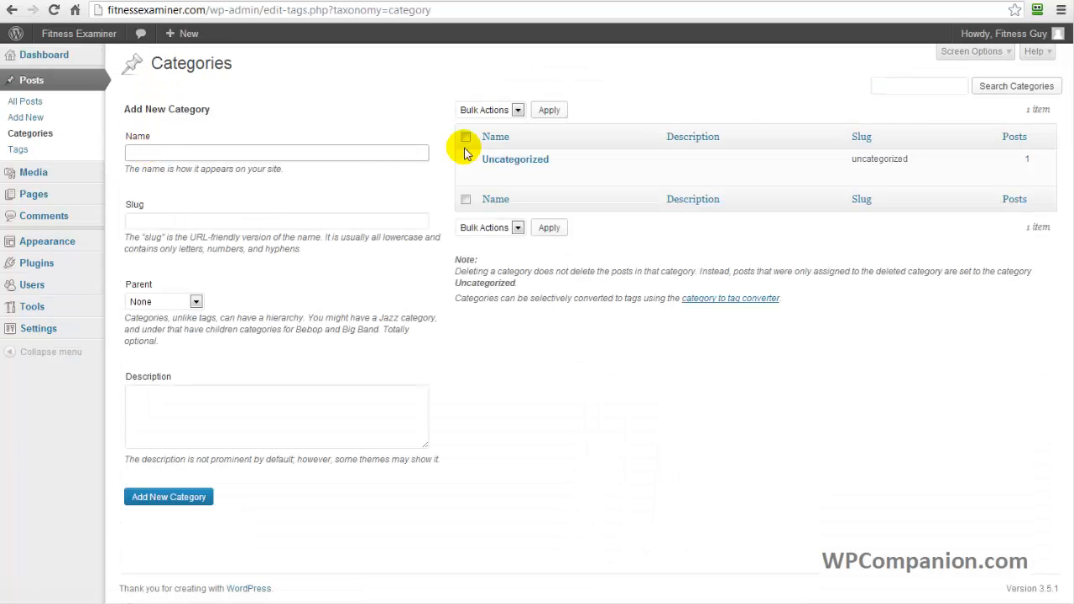
mouse_move(510, 172)
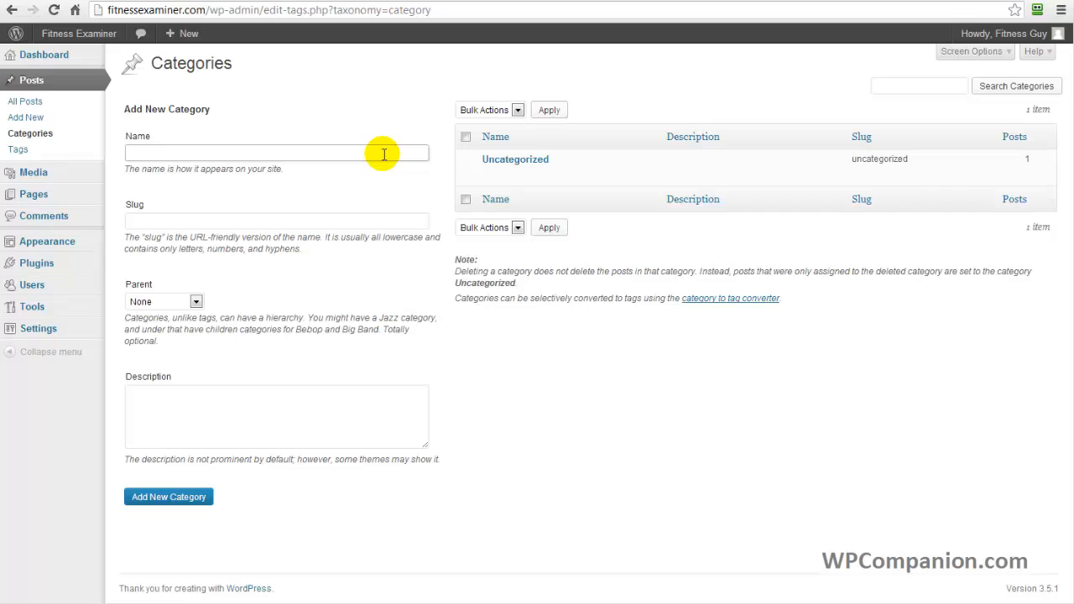
text(Fitness Equipment)
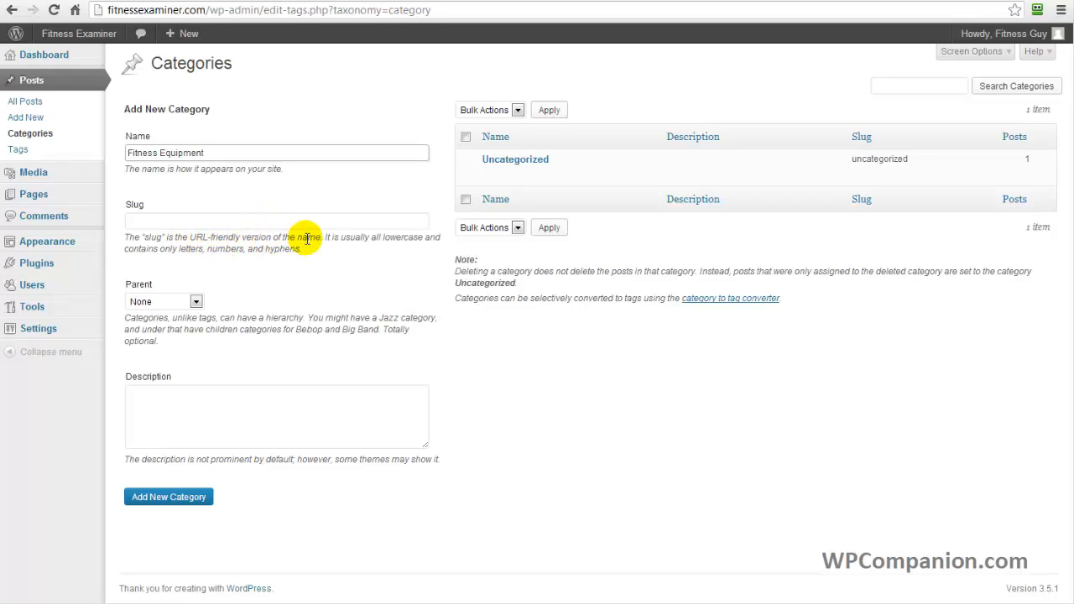
Describe the category as "Fitness Equipment category which will include my personal reviews of various types of fitness equipment." and add it.
click(271, 409)
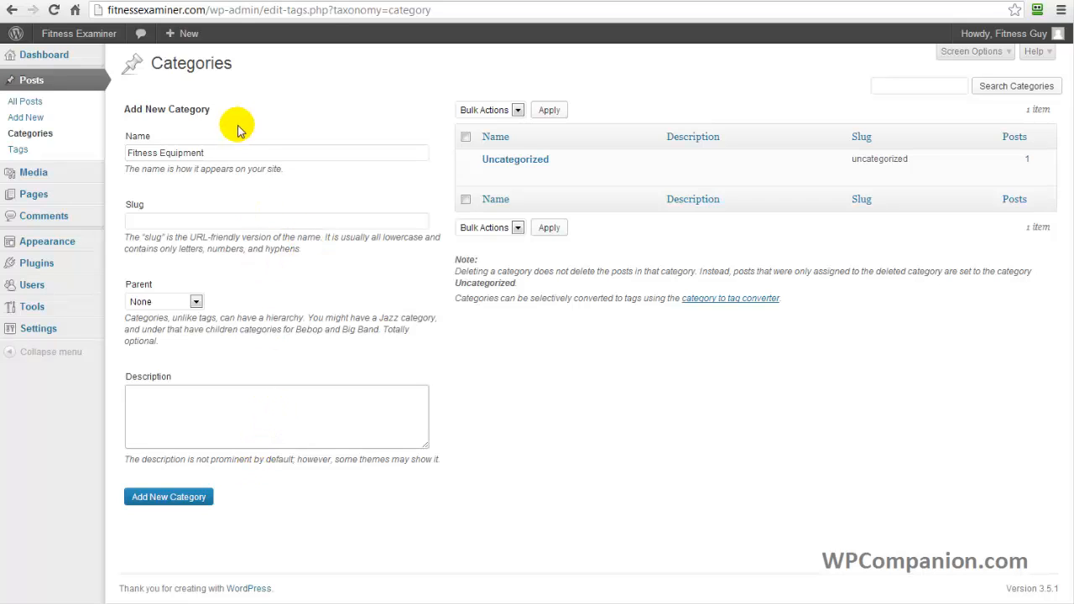
drag(281, 152, 121, 152)
key(ctrl+c)
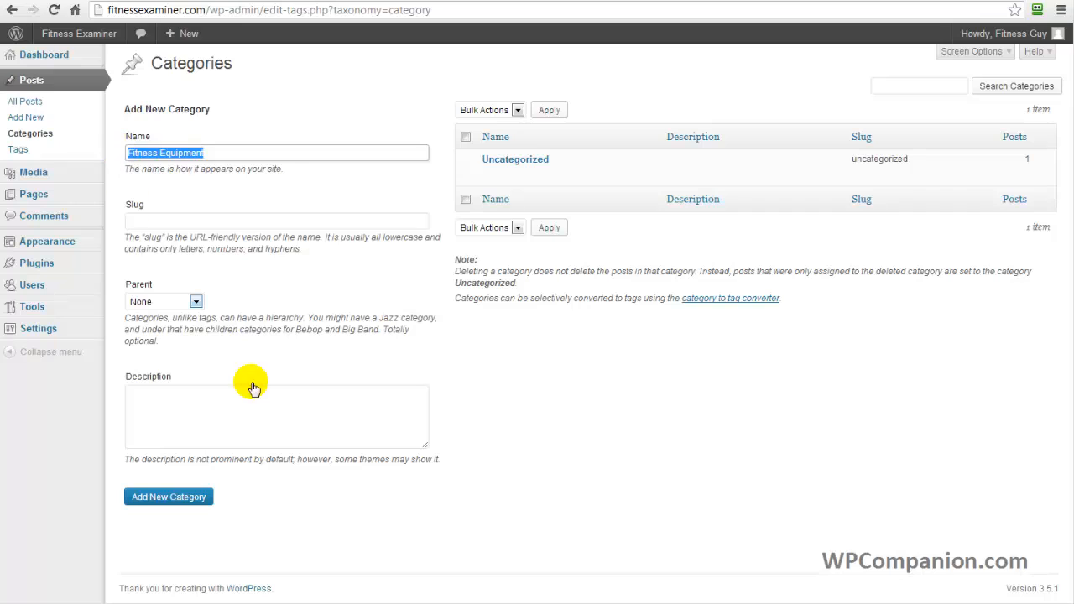
click(291, 409)
key(ctrl+v)
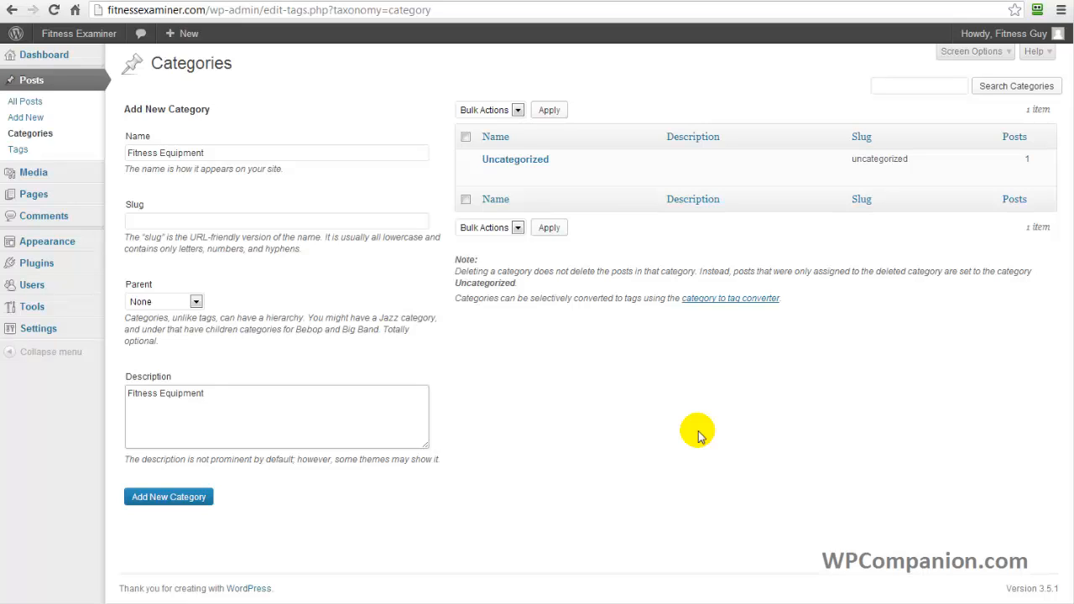
text(category which will include my)
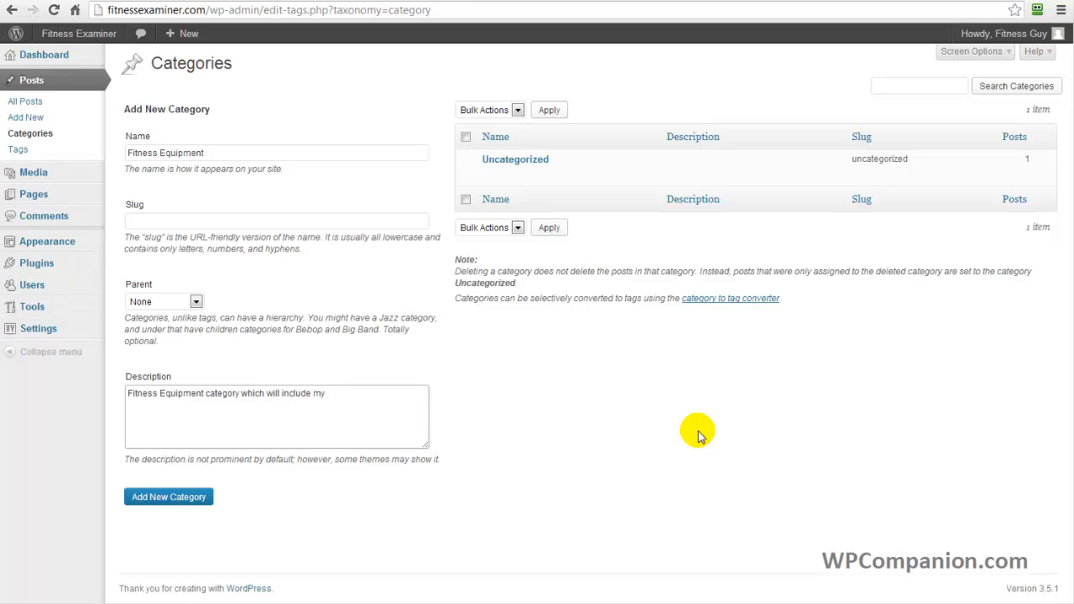
text( personal reviews of various type)
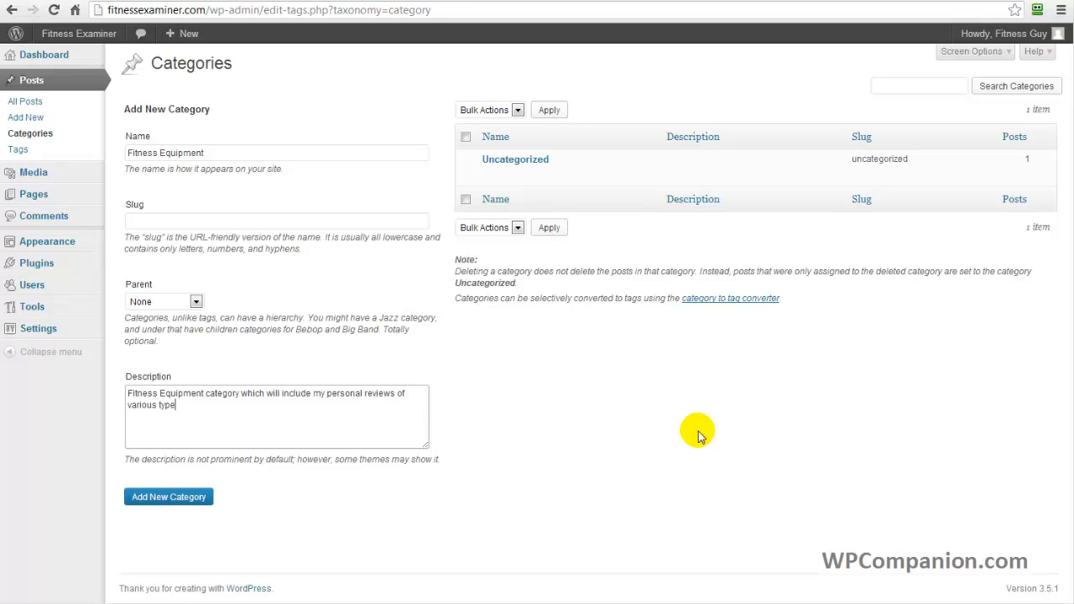
text(s of fitness equipment.)
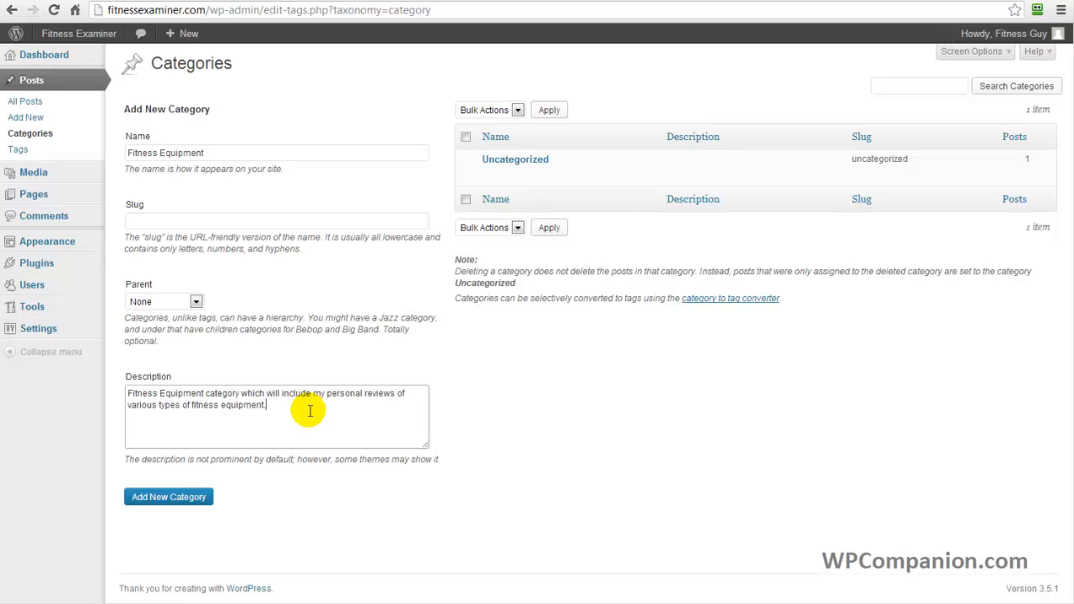
click(183, 502)
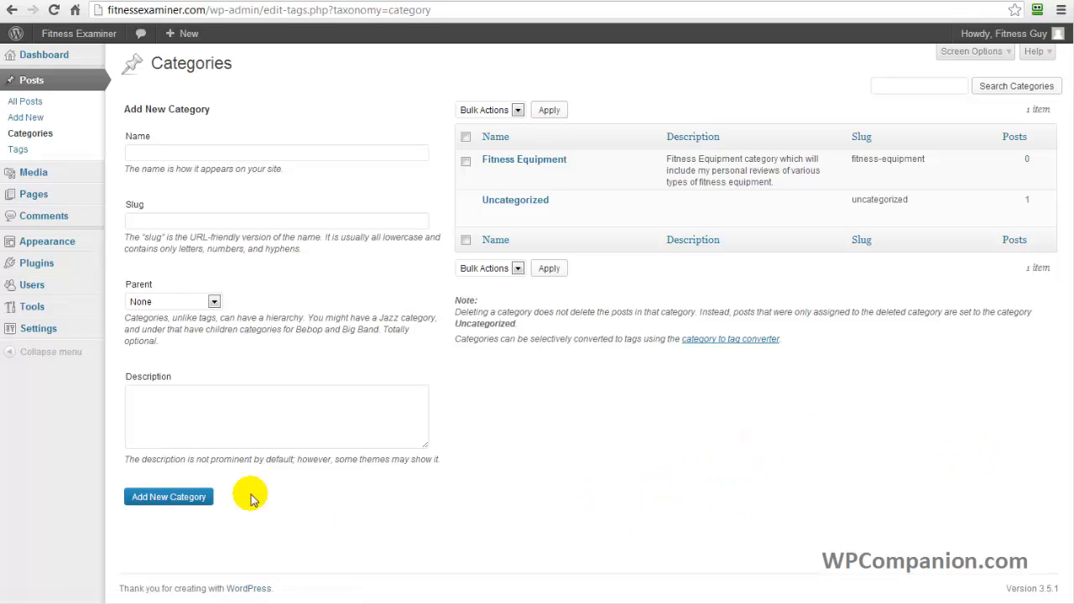
Start a new post and write "This is the first post about fitness equipment." in its body.
click(42, 120)
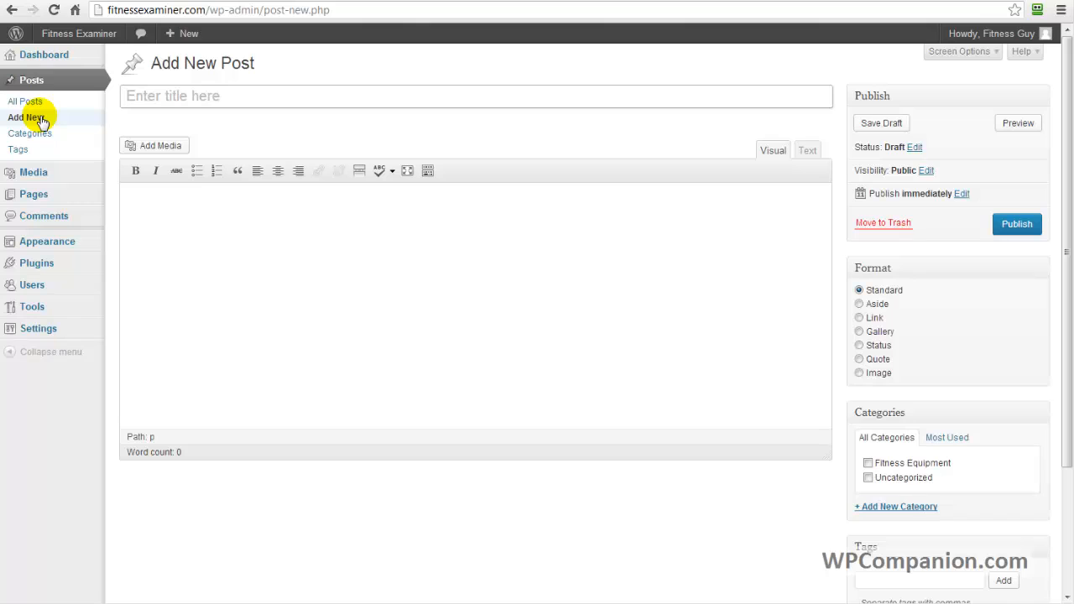
click(268, 212)
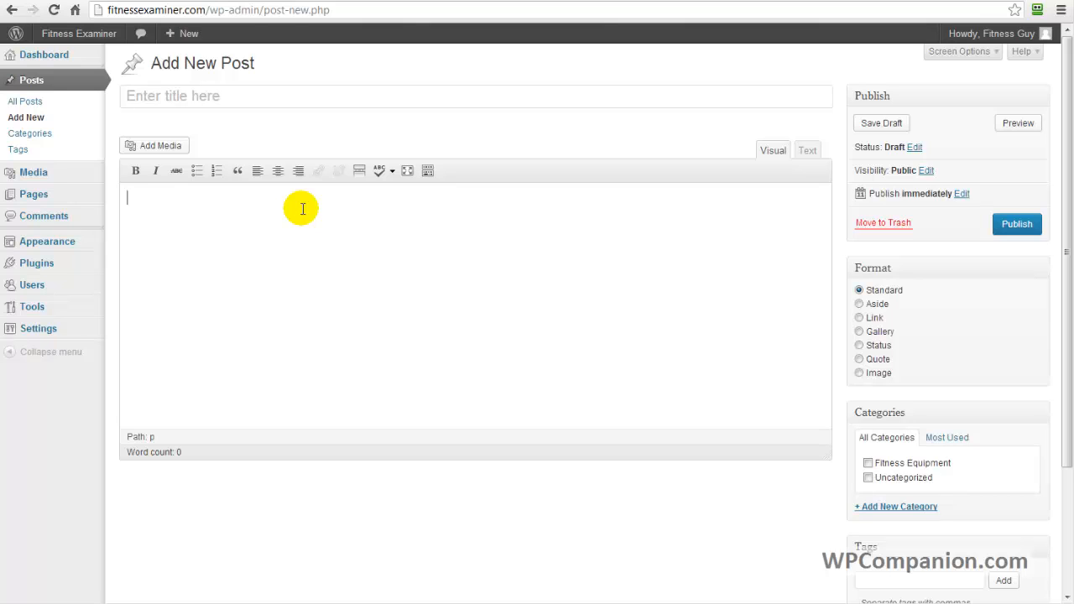
text(This is the first post about fit)
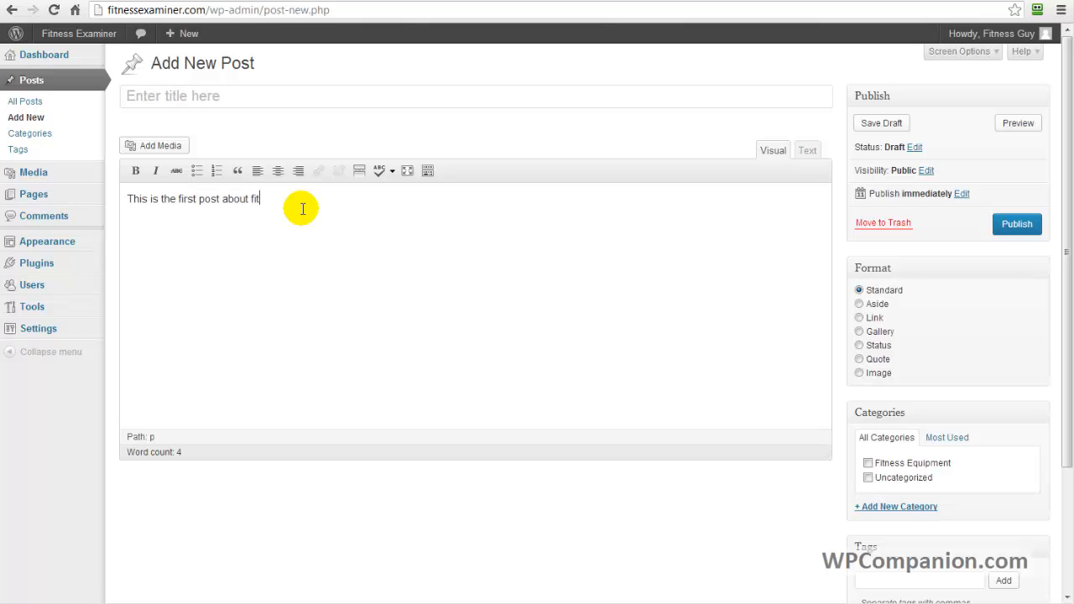
text(ness equipment.)
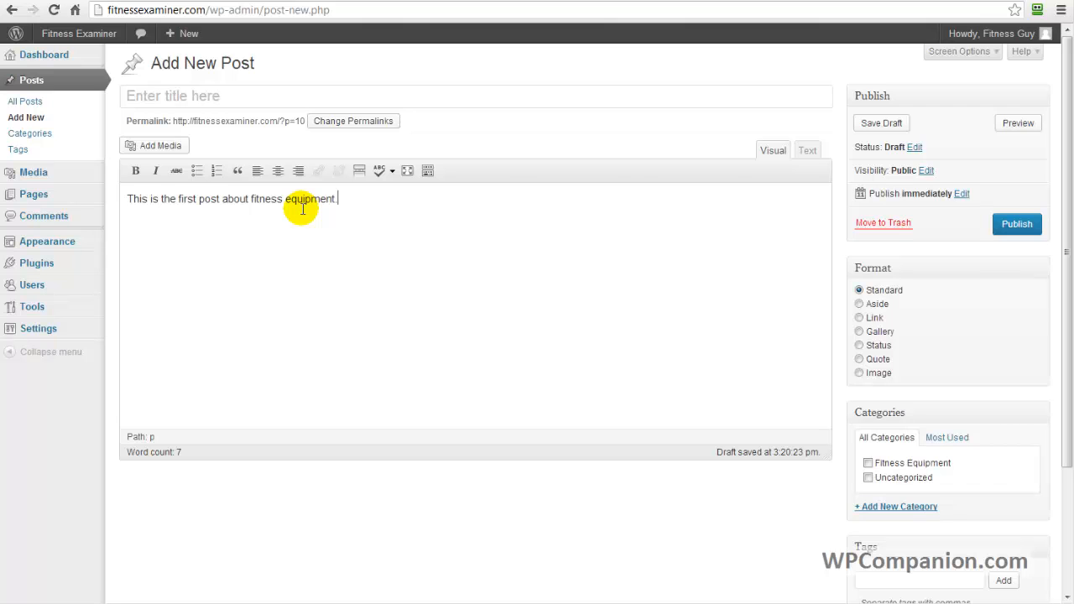
Copy the whole dumbbell review from the open text document and replace the post's placeholder sentence with it.
key(alt+Tab)
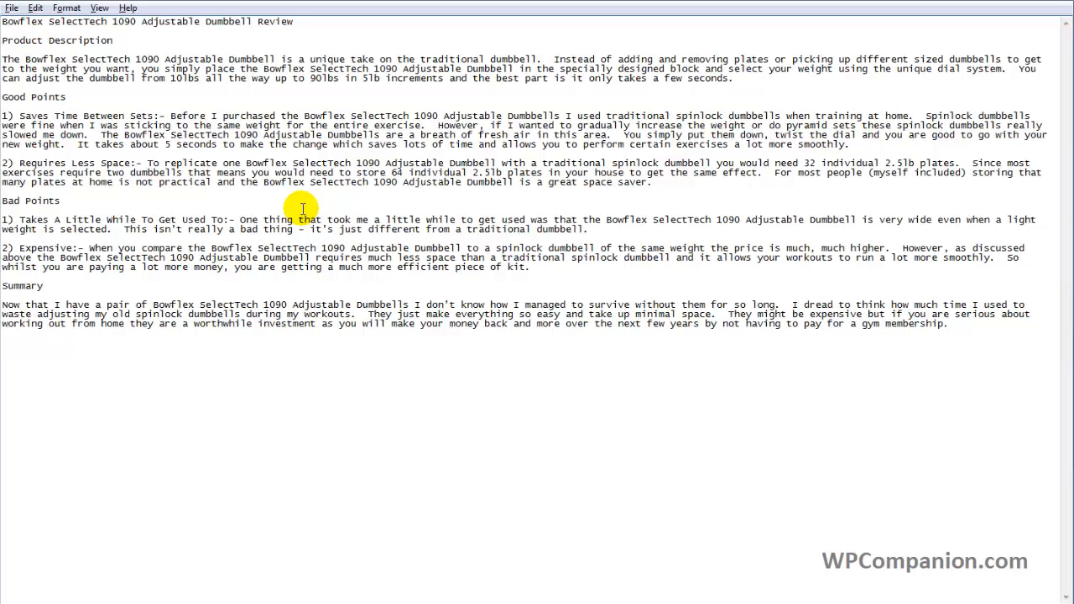
key(ctrl+a)
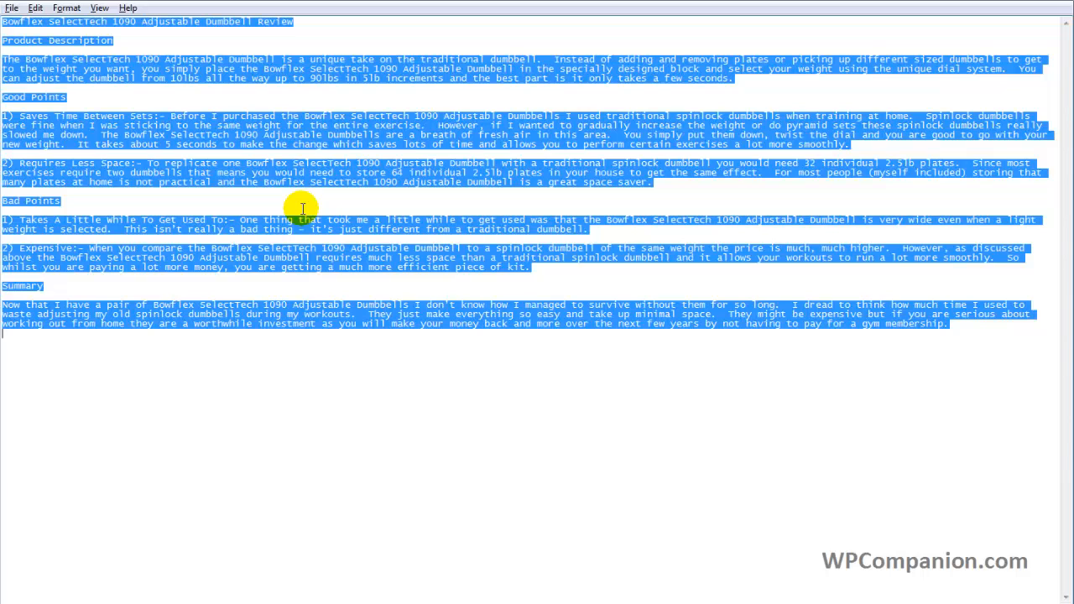
key(alt+Tab)
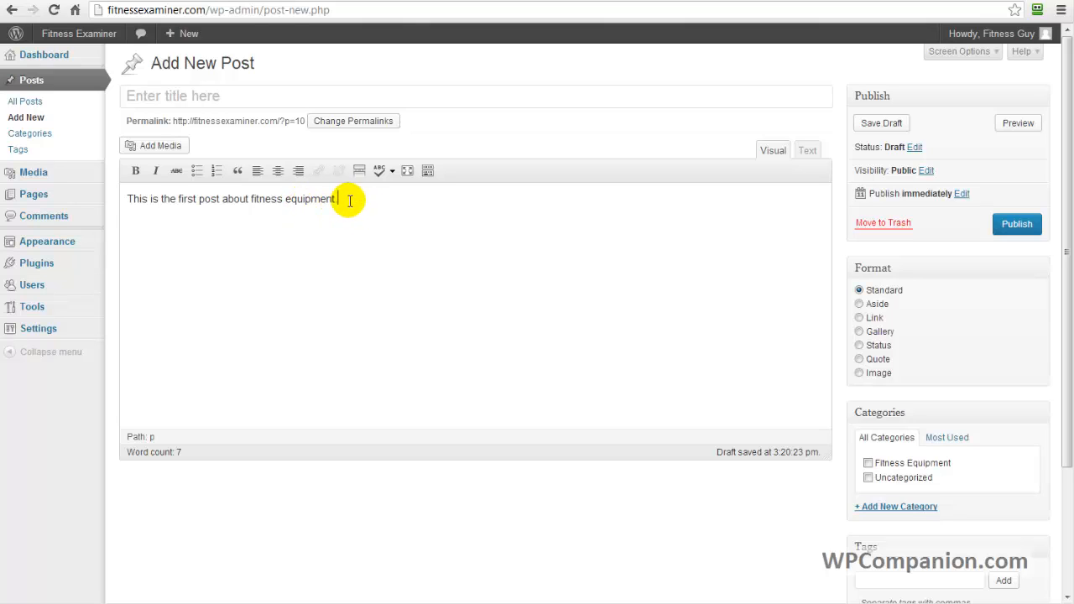
drag(341, 199, 125, 199)
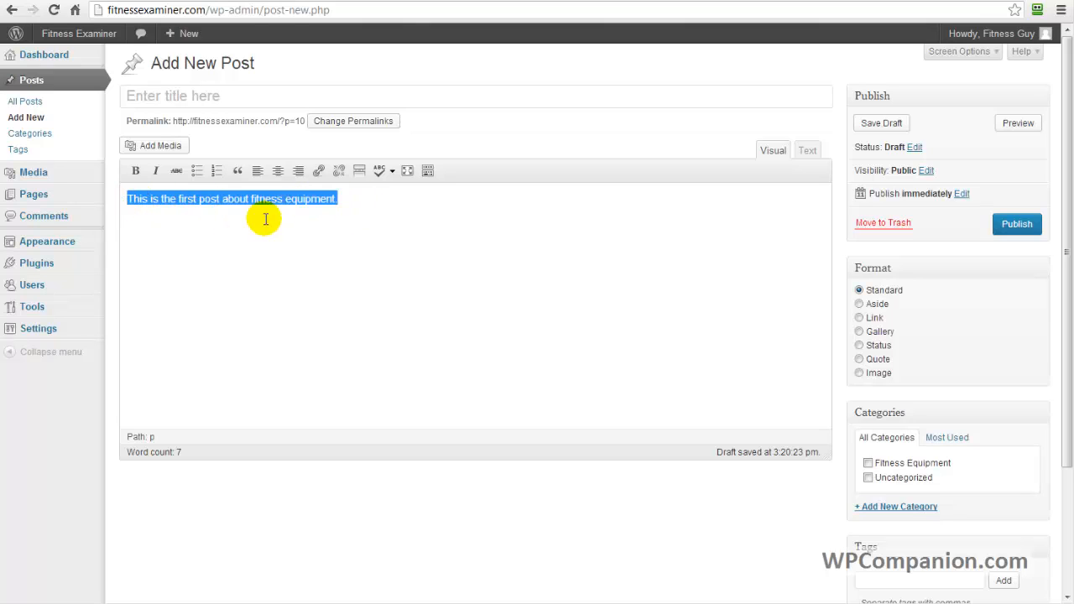
key(Delete)
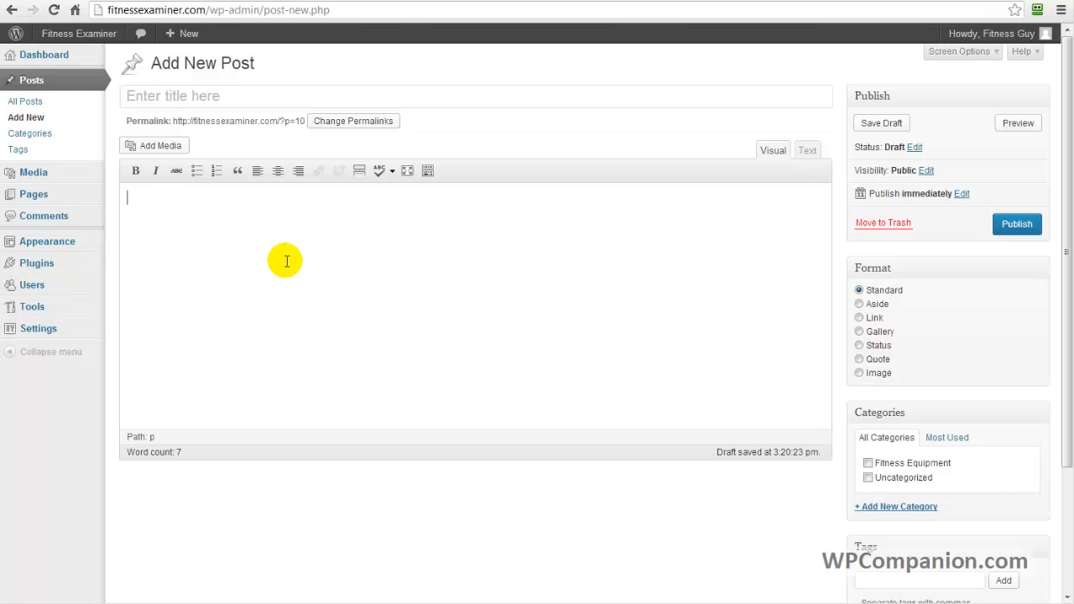
key(ctrl+v)
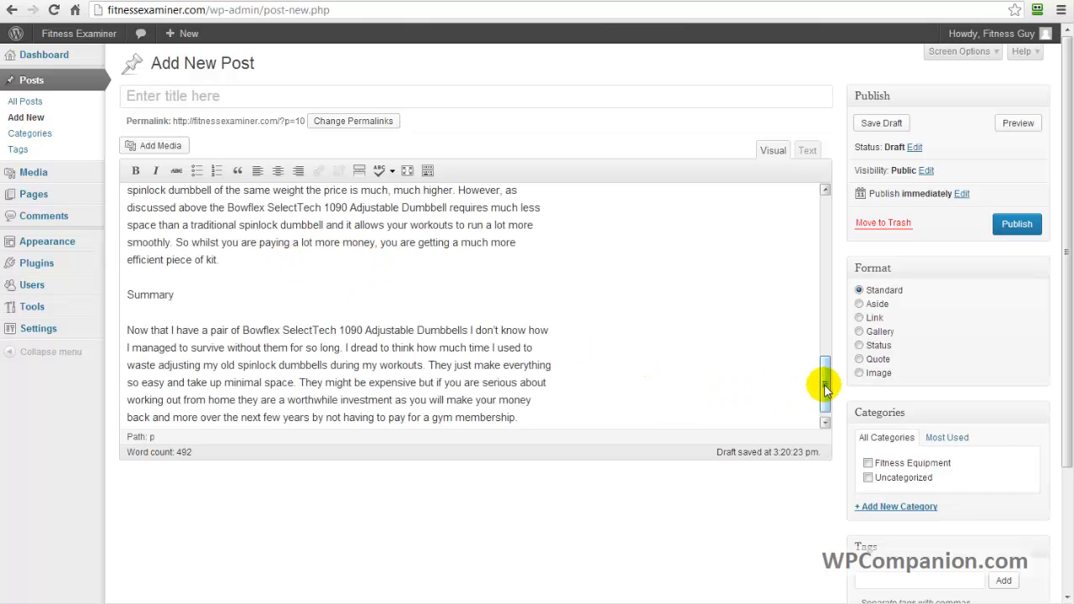
Copy the body's first line, "Bowflex SelectTech 1090 Adjustable Dumbbell Review", into the post title.
drag(824, 379, 824, 215)
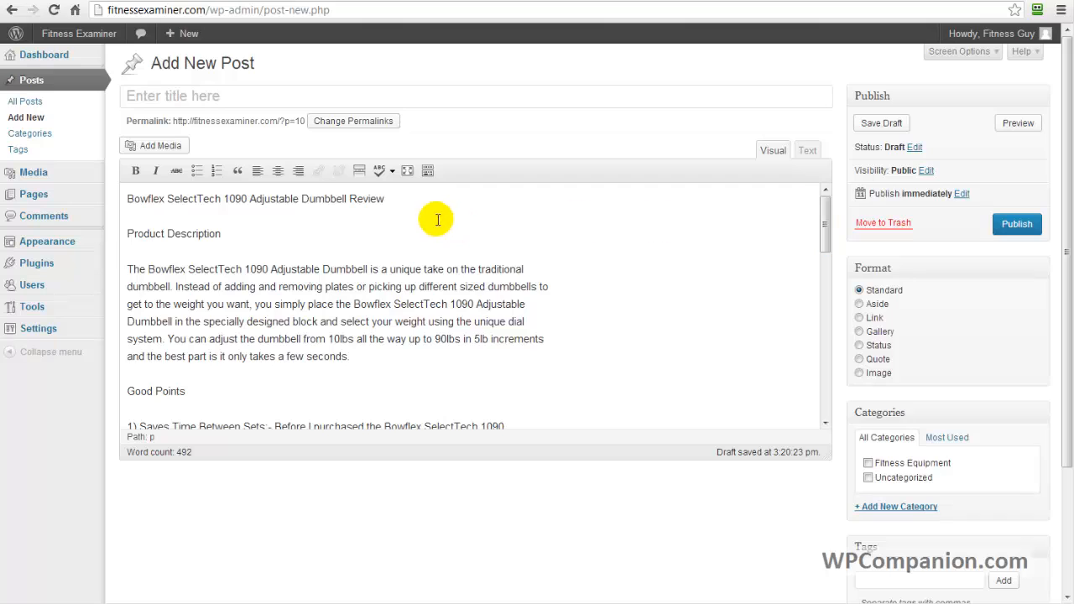
click(397, 200)
drag(397, 200, 120, 205)
key(ctrl+c)
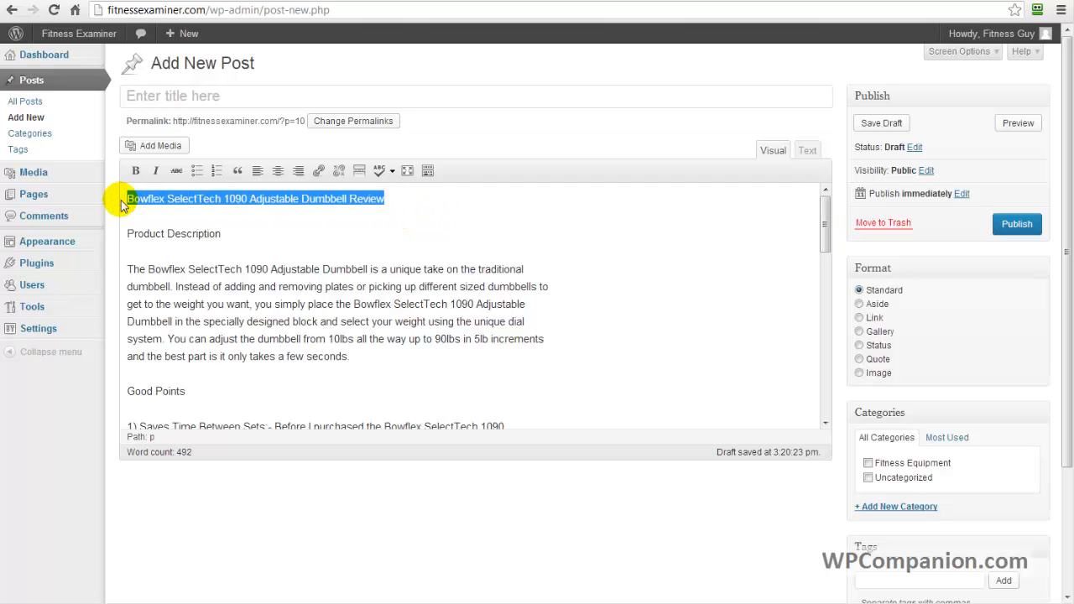
click(257, 99)
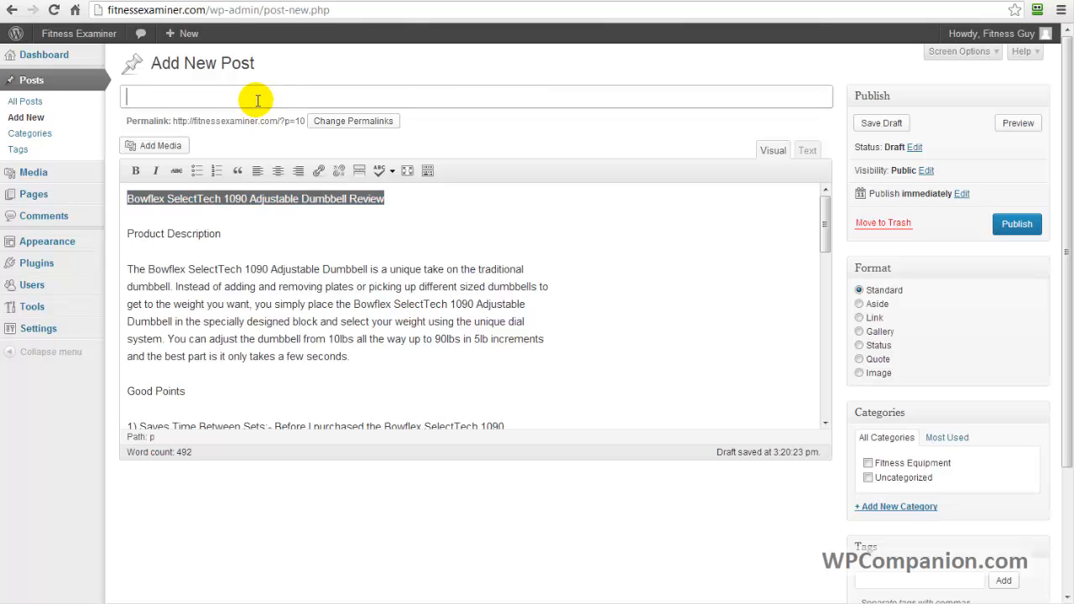
key(ctrl+v)
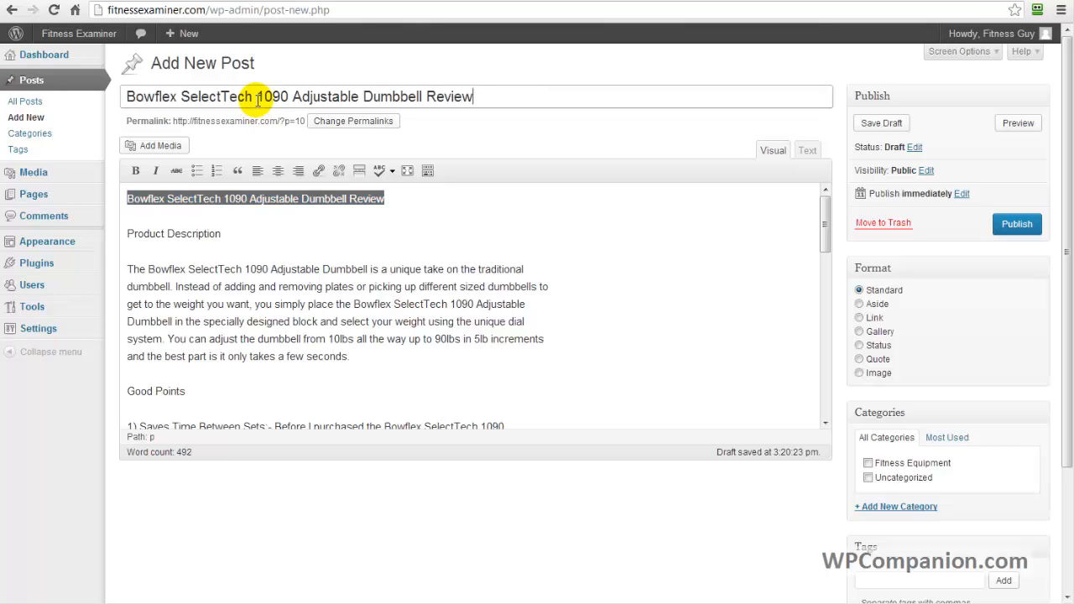
Delete the duplicate title line from the start of the post body.
click(411, 198)
drag(410, 198, 153, 195)
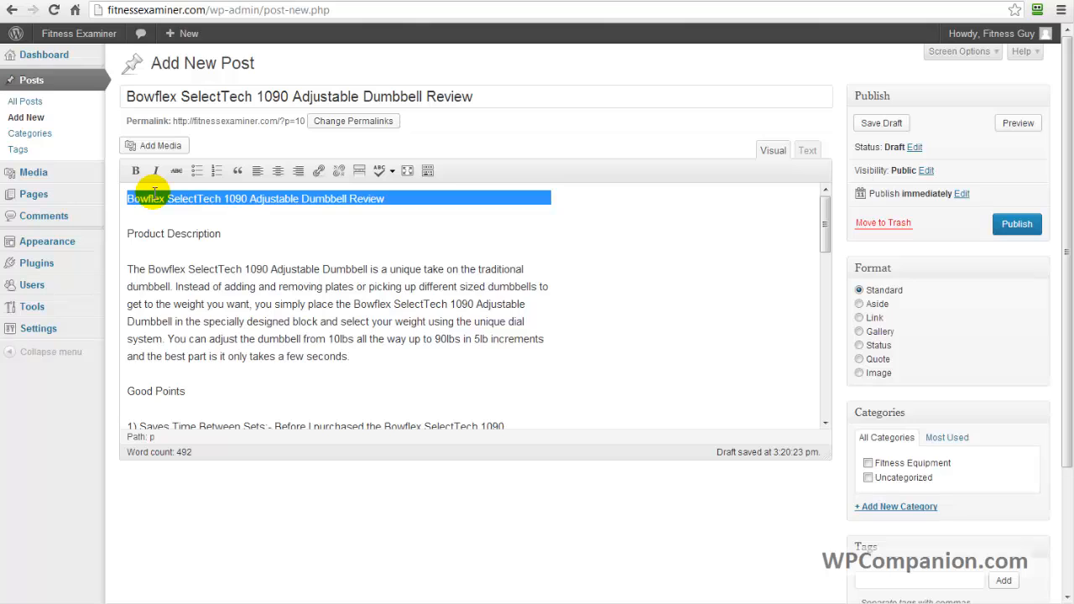
key(Delete)
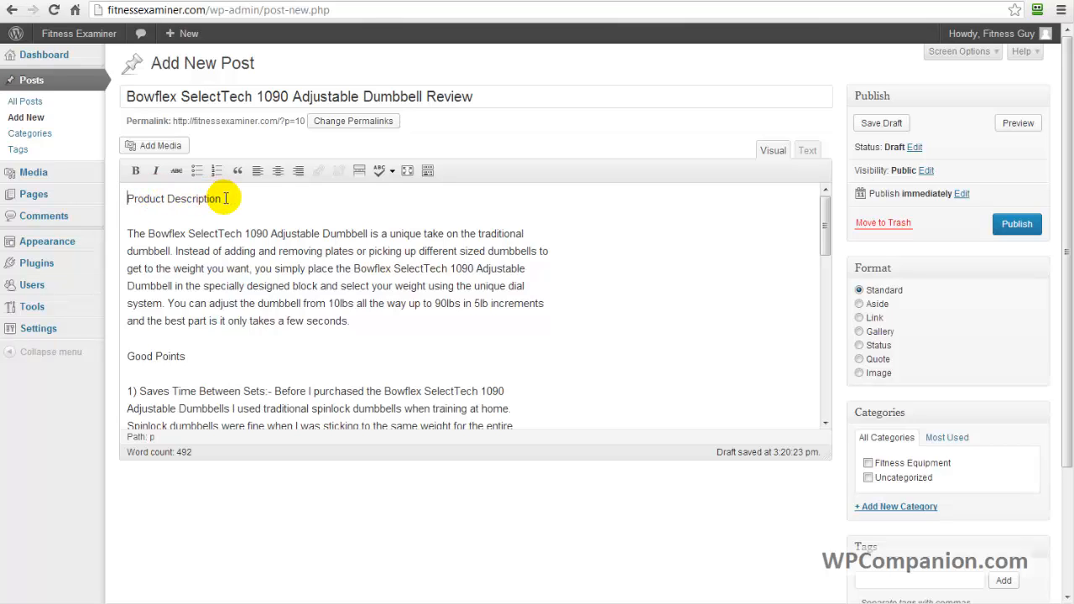
Make the "Product Description" and "Good Points" headings in the post body bold.
drag(225, 198, 115, 203)
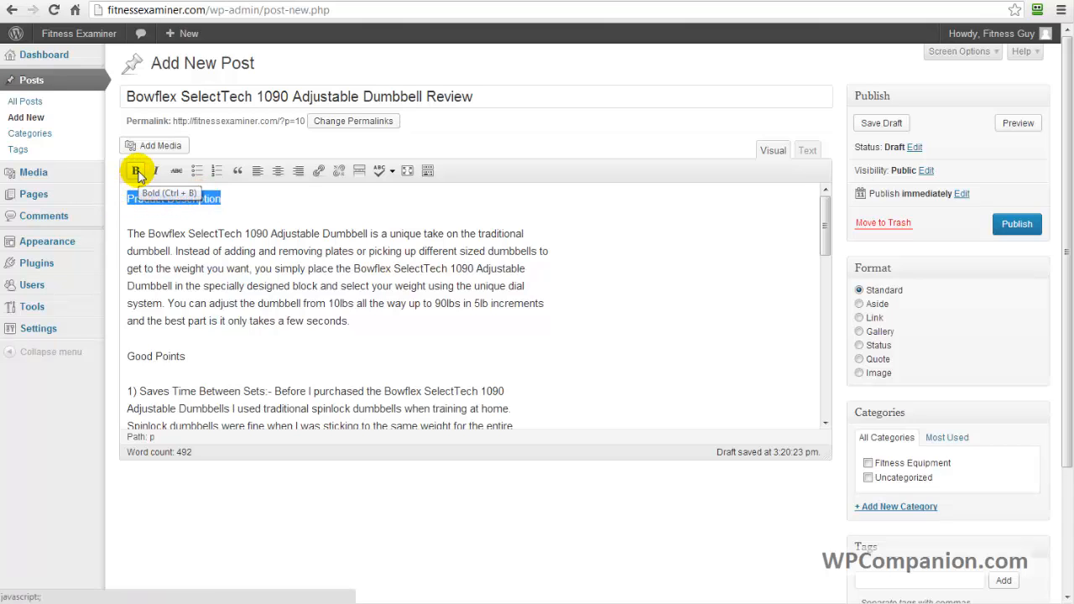
click(137, 172)
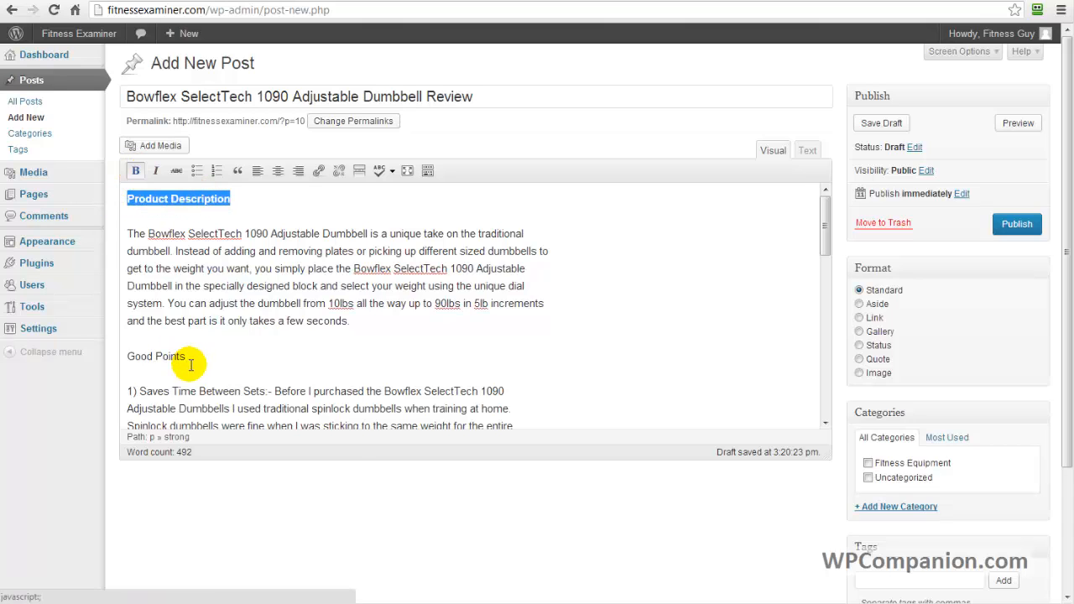
drag(192, 356, 114, 355)
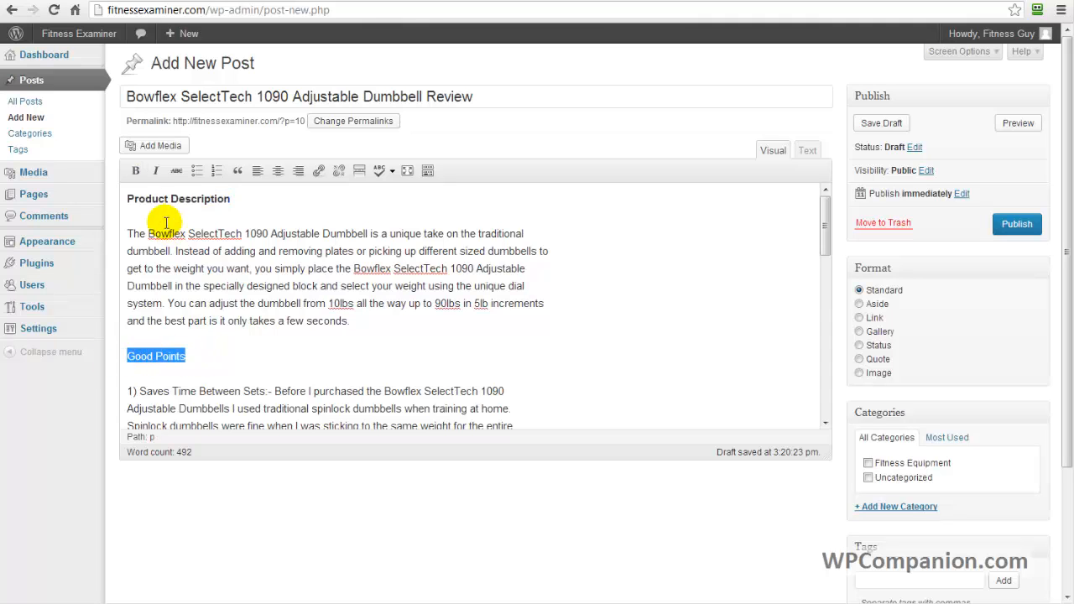
click(137, 172)
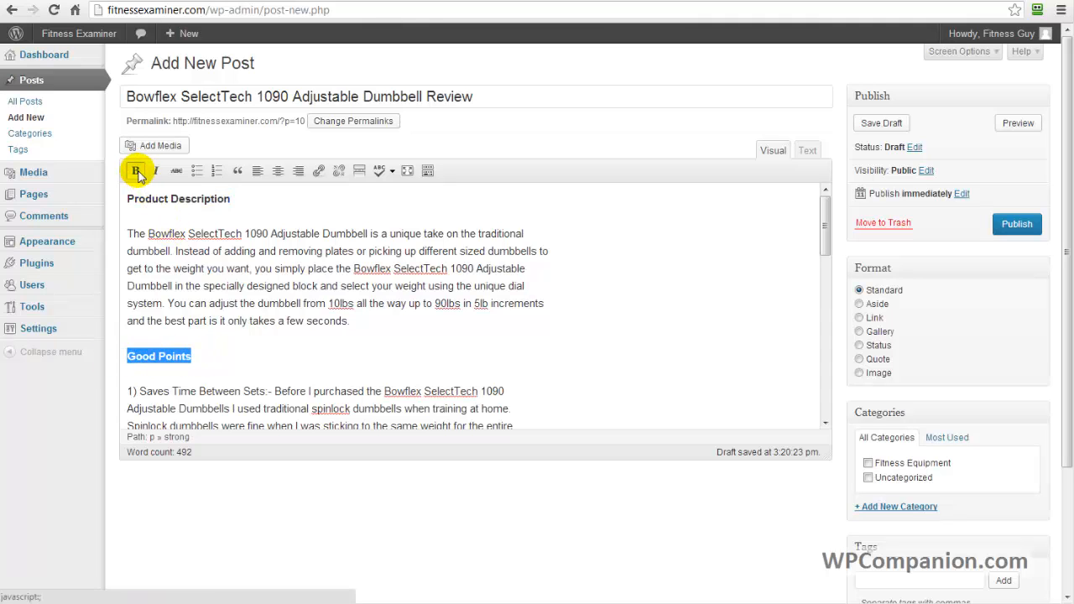
Make the "Bad Points" and "Summary" headings further down the post body bold.
click(826, 424)
scroll(826, 424, down, 6)
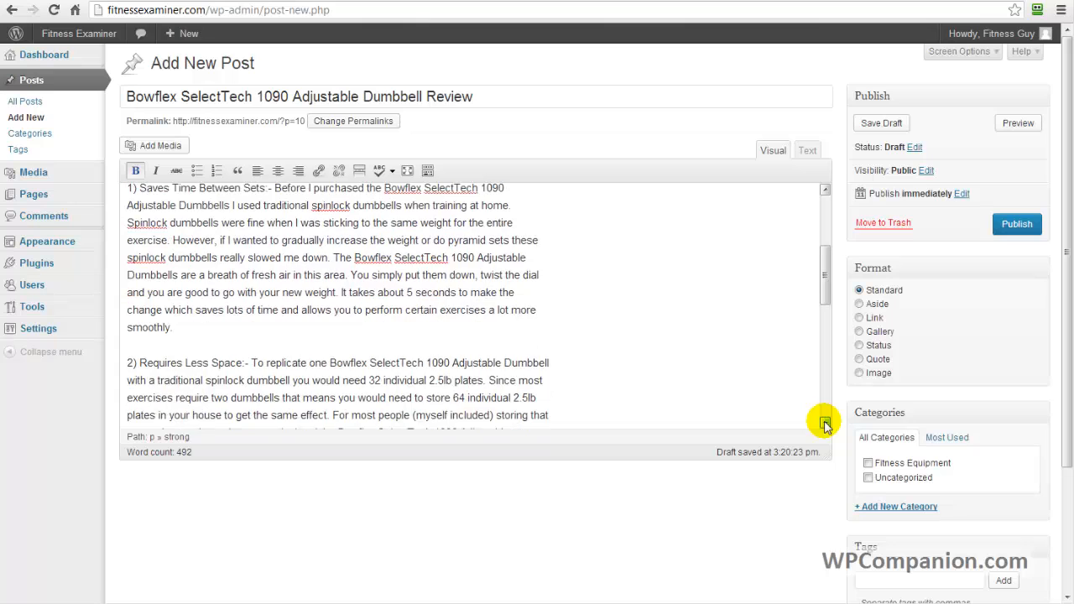
scroll(826, 423, down, 1)
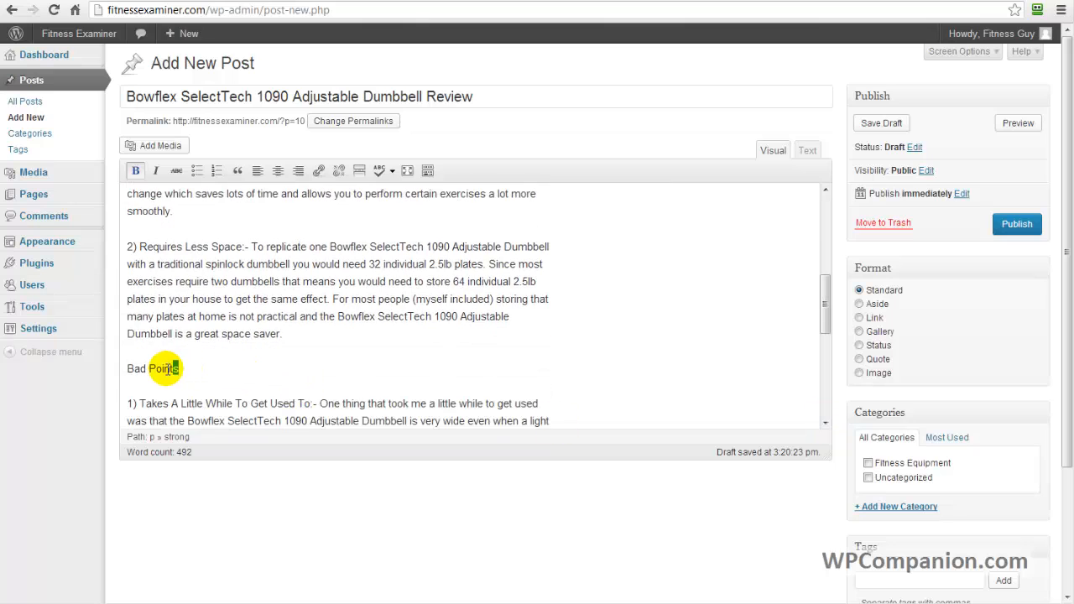
drag(179, 370, 116, 375)
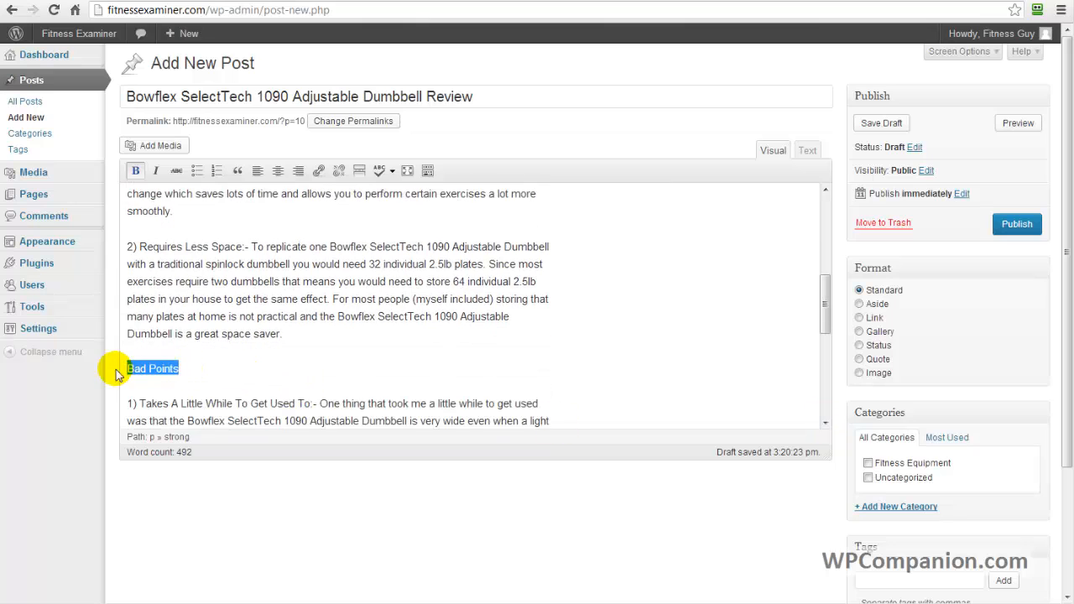
click(135, 172)
click(136, 175)
scroll(826, 424, down, 3)
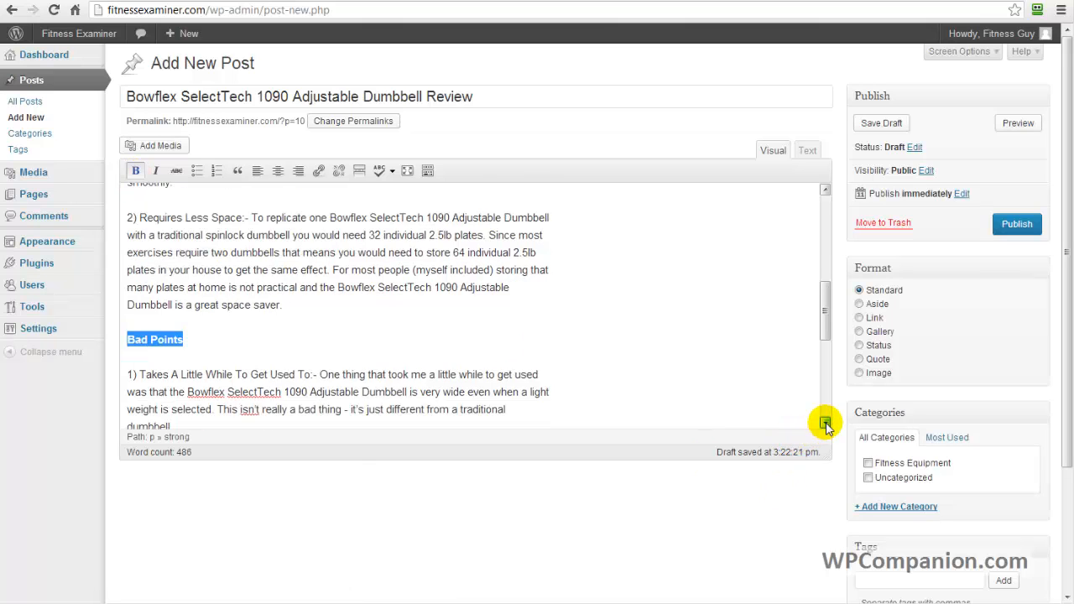
scroll(826, 424, down, 8)
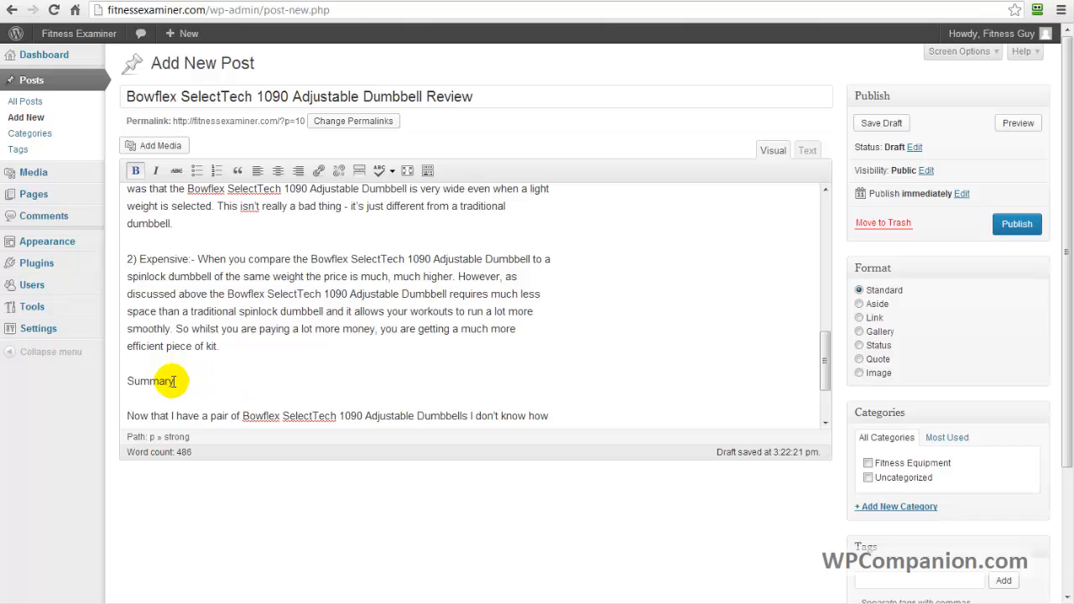
drag(174, 381, 128, 382)
click(136, 170)
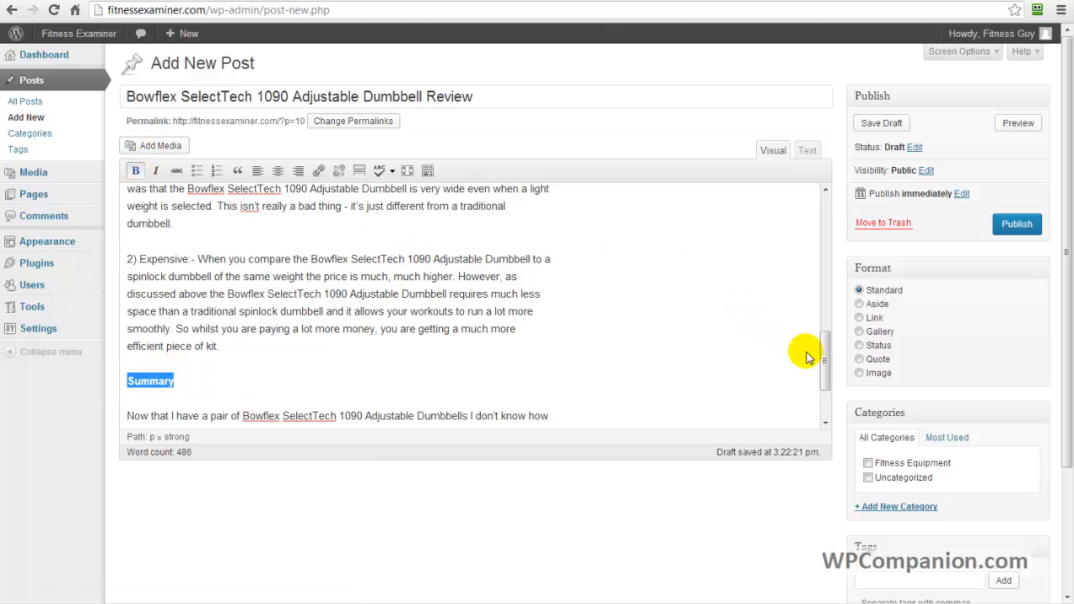
Assign the post to the Fitness Equipment category and add the tags "Fitness Equipment" and "home fitness equipment".
drag(826, 370, 816, 234)
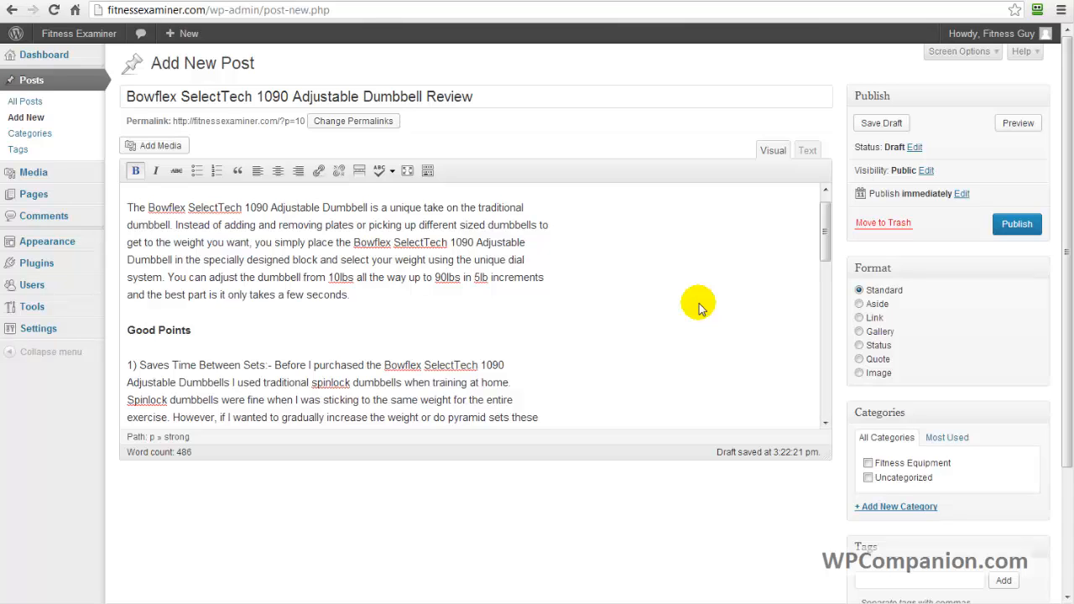
click(867, 464)
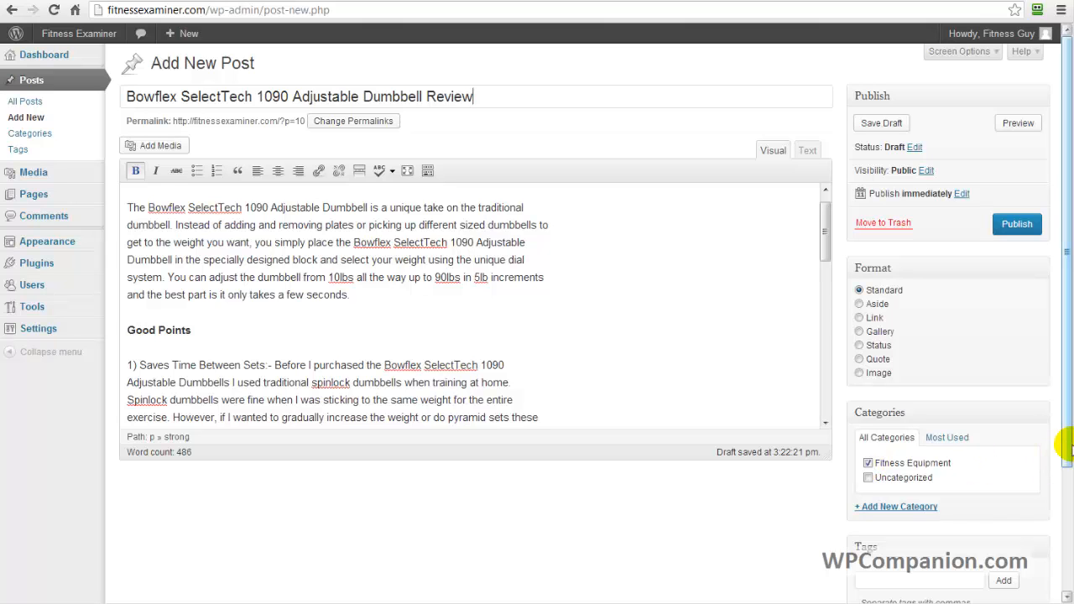
drag(1066, 462, 1071, 601)
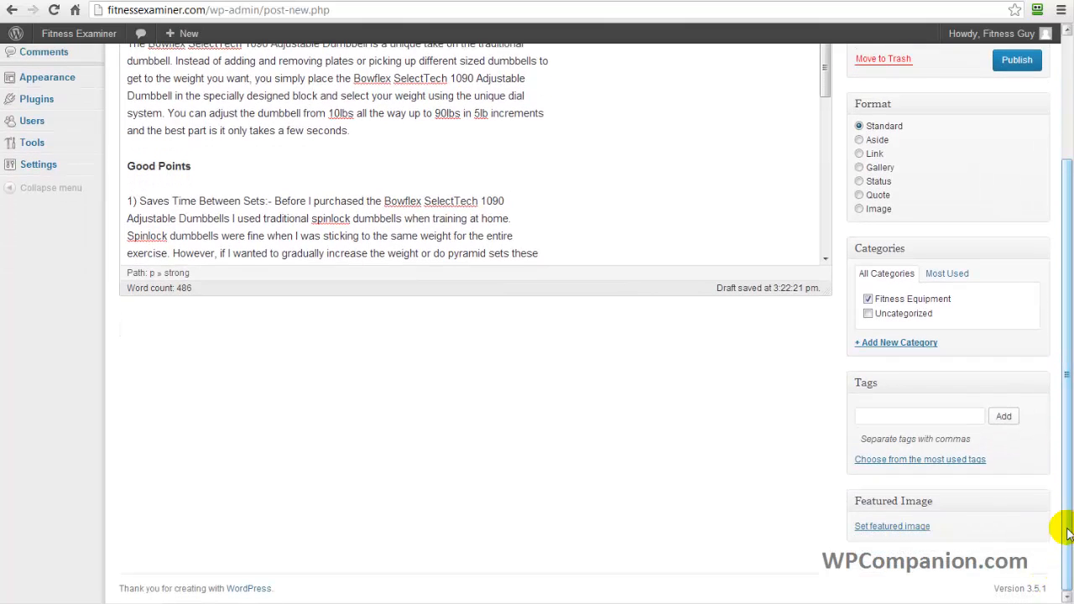
drag(967, 303, 874, 307)
key(ctrl+c)
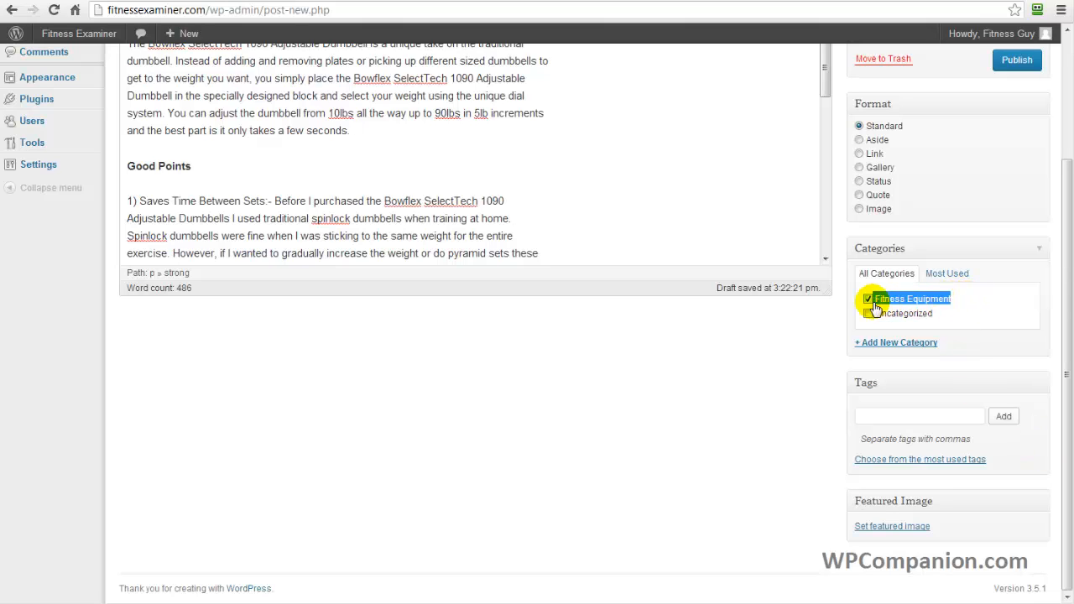
click(920, 417)
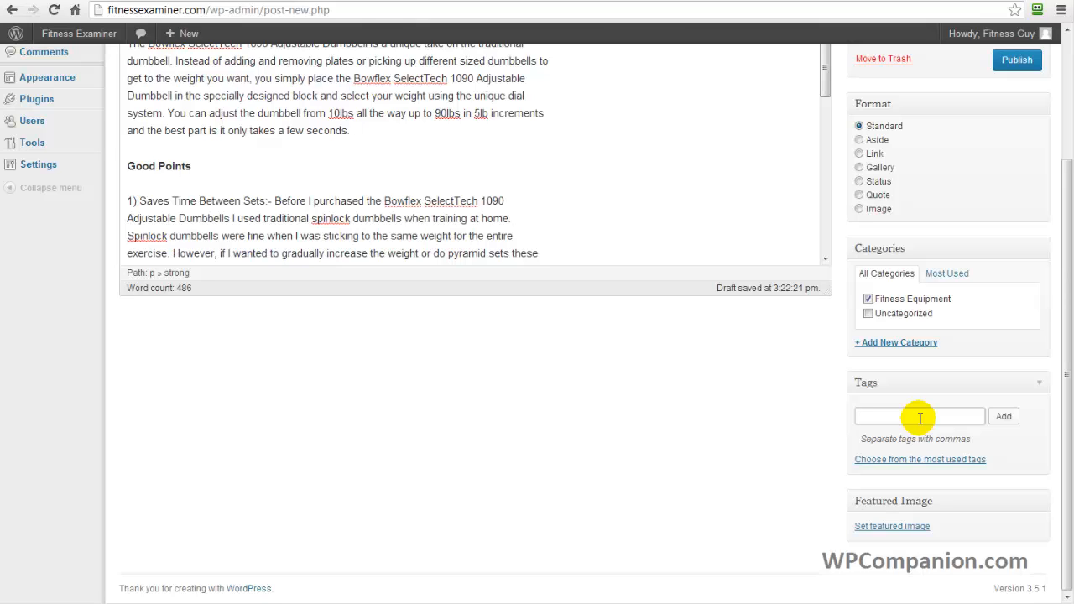
key(ctrl+v)
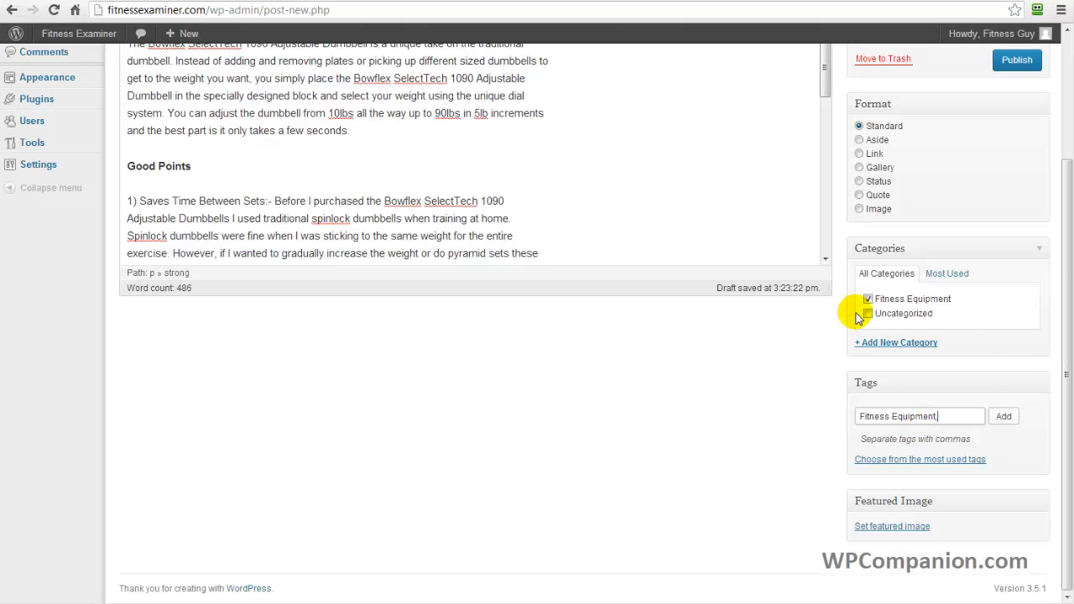
text(ome)
drag(940, 417, 971, 416)
text(home fitness equipment)
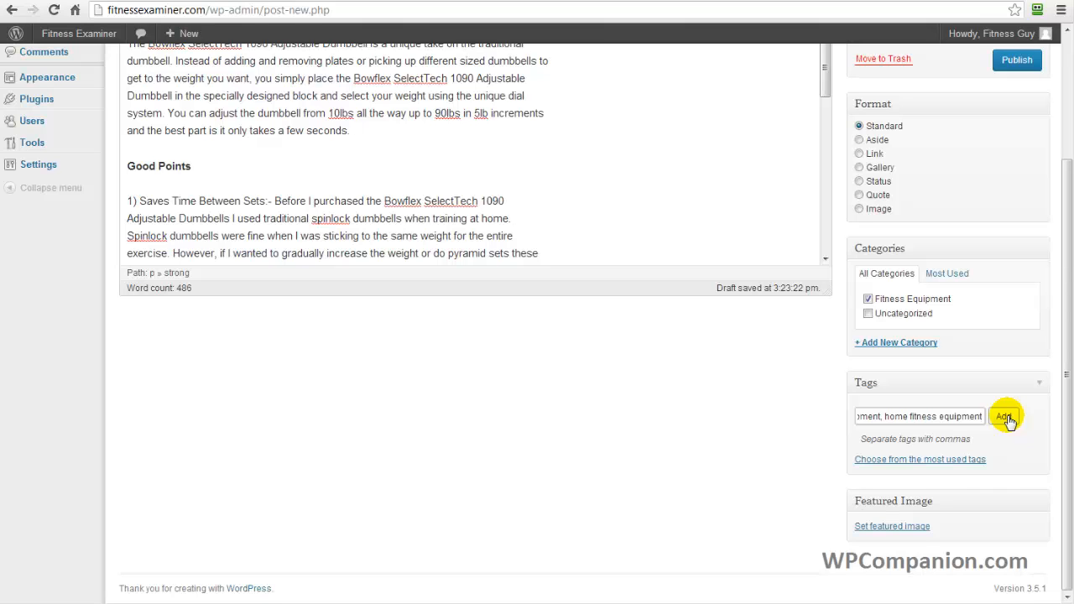
click(1005, 417)
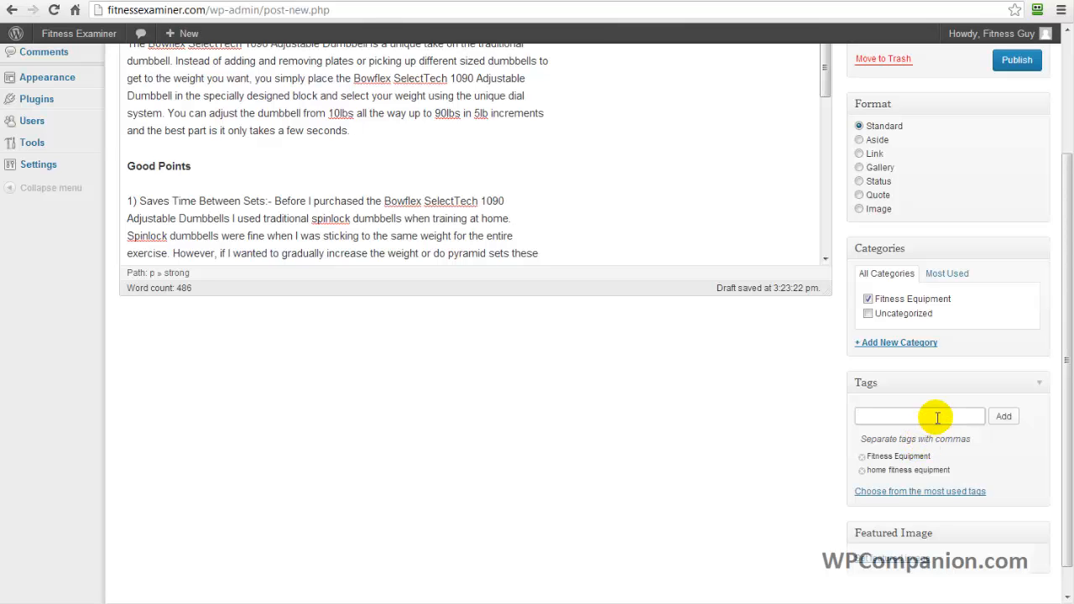
Add the tags "weight training" and "muscle building" to the post.
text(ght training)
click(1004, 417)
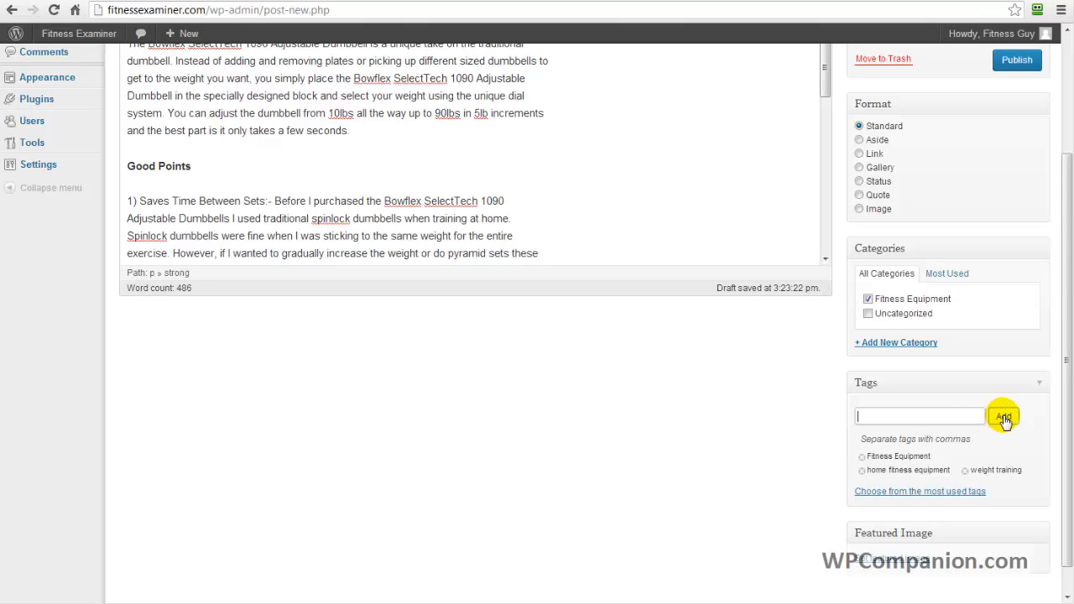
text(mu)
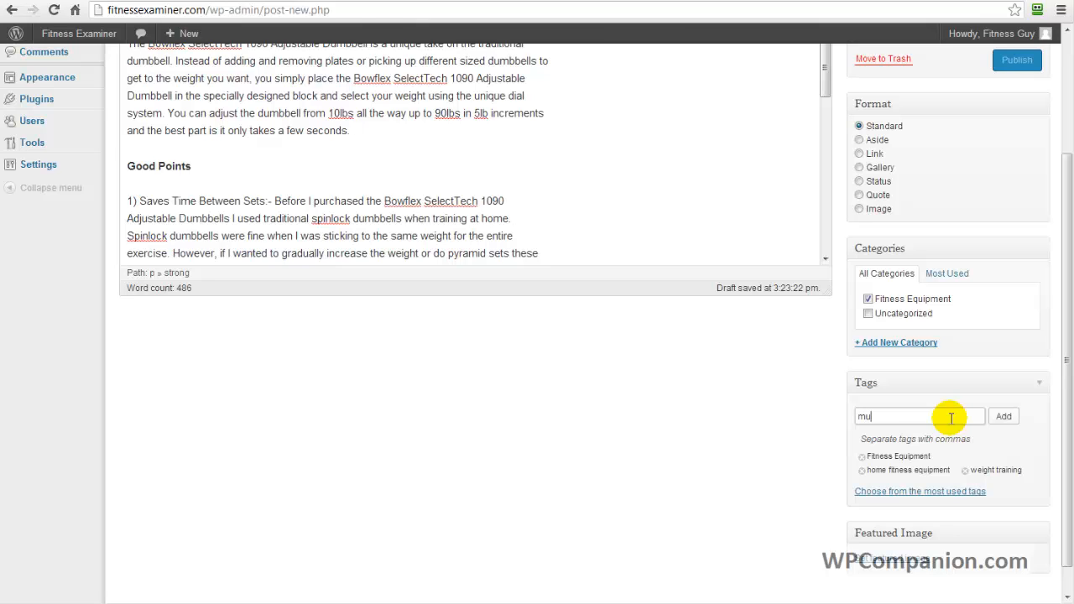
text(schle building)
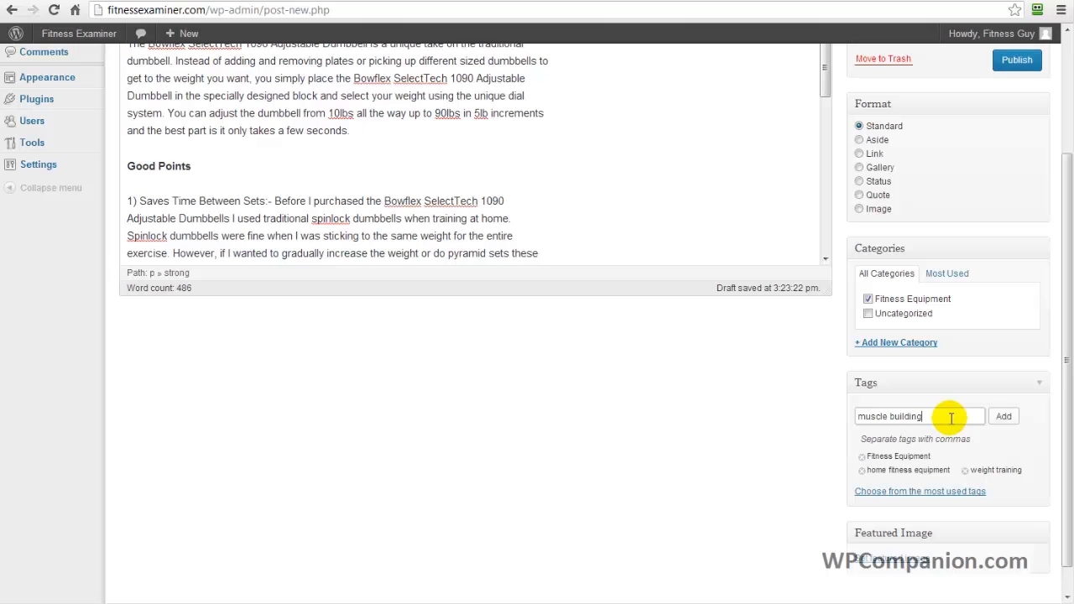
click(1003, 419)
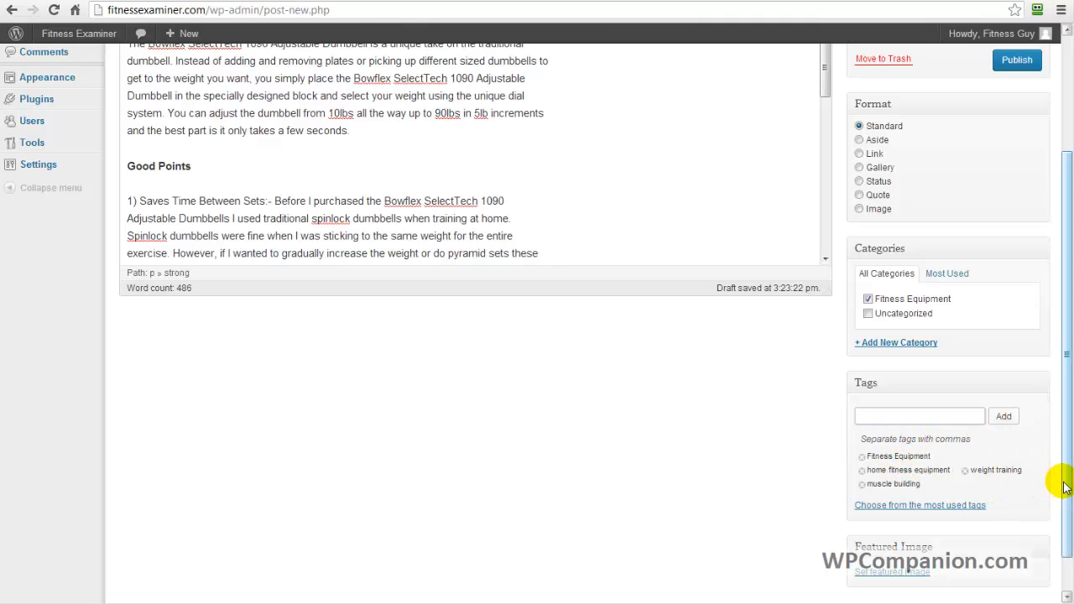
mouse_move(1066, 485)
mouse_down()
mouse_move(1064, 470)
mouse_move(1064, 489)
mouse_up()
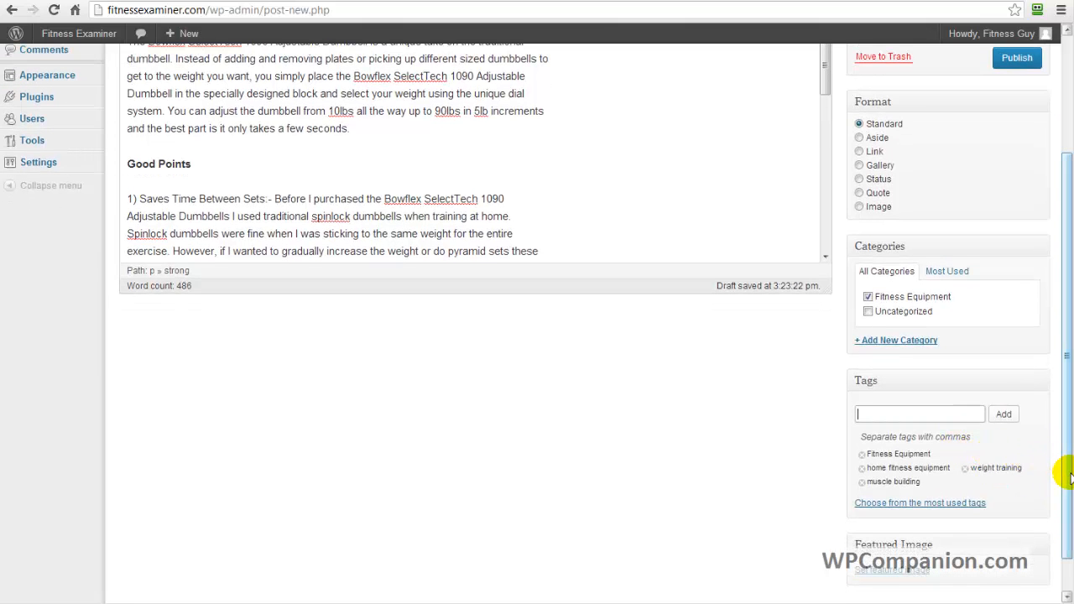
Check the draft's content and settings, preview the post from its title down to the category and tag line, and close the preview.
drag(1068, 477, 1066, 348)
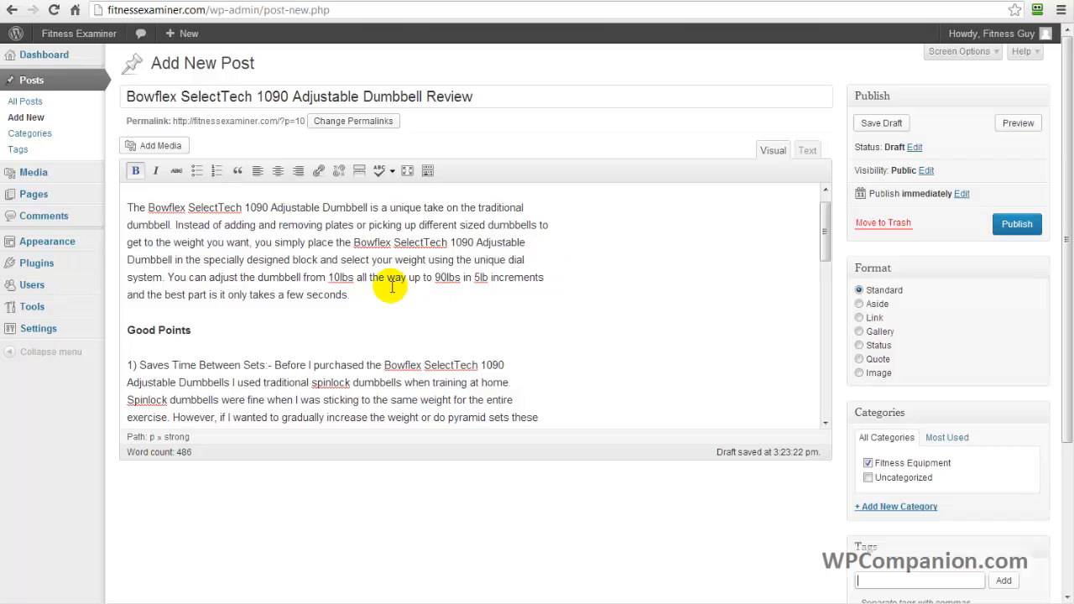
drag(831, 242, 831, 208)
drag(1069, 223, 1067, 366)
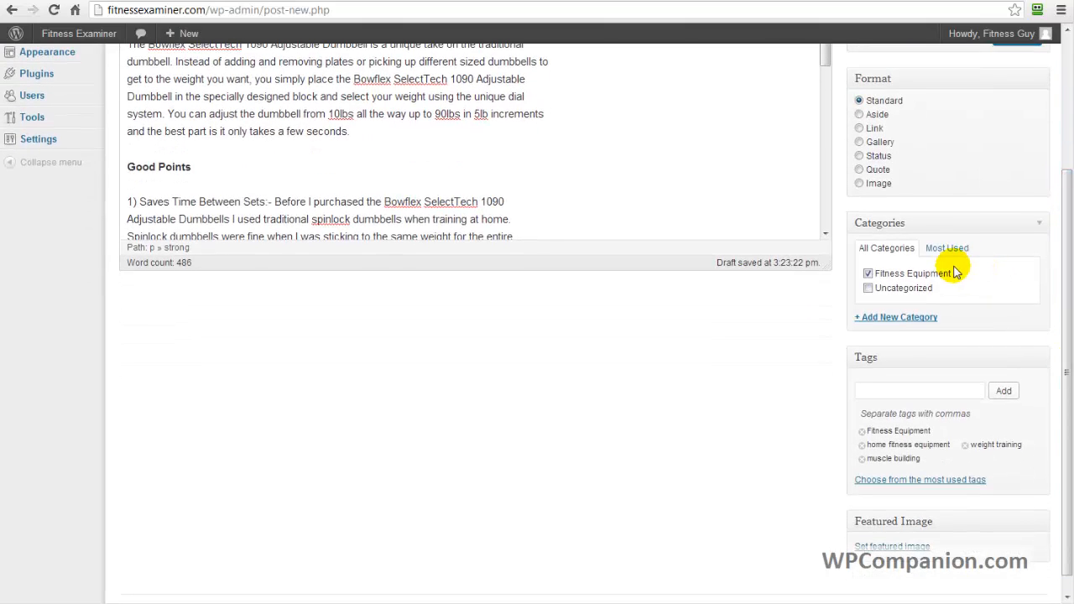
drag(1060, 324, 1063, 180)
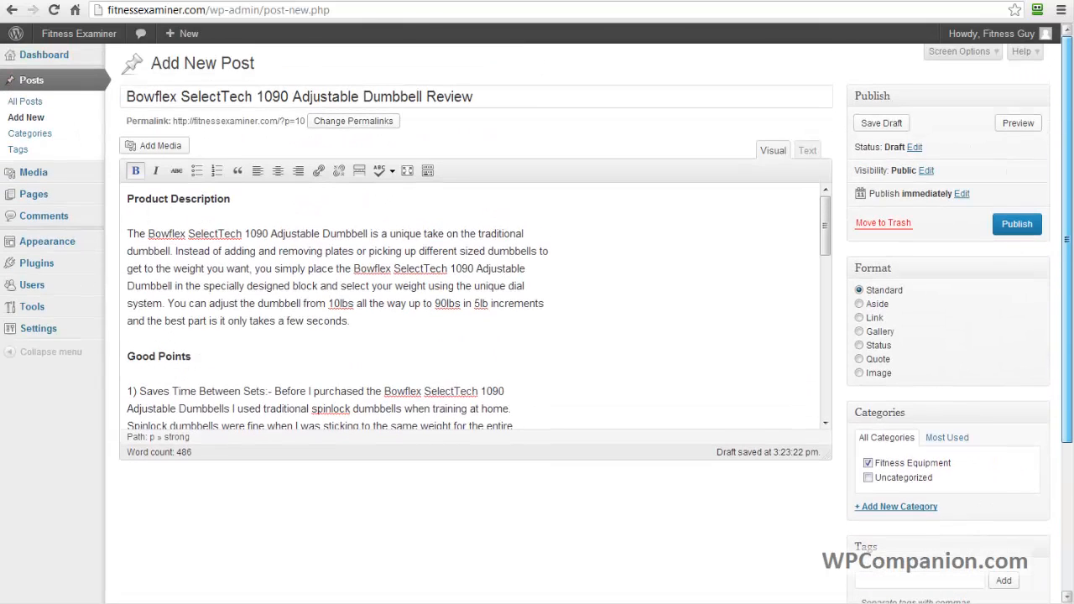
click(1010, 225)
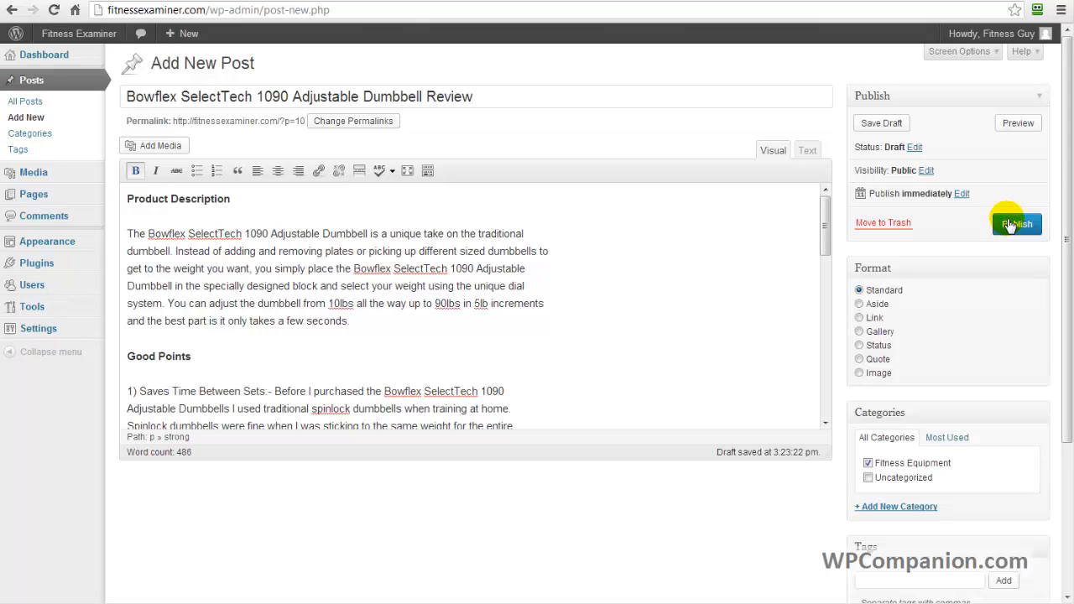
click(1019, 124)
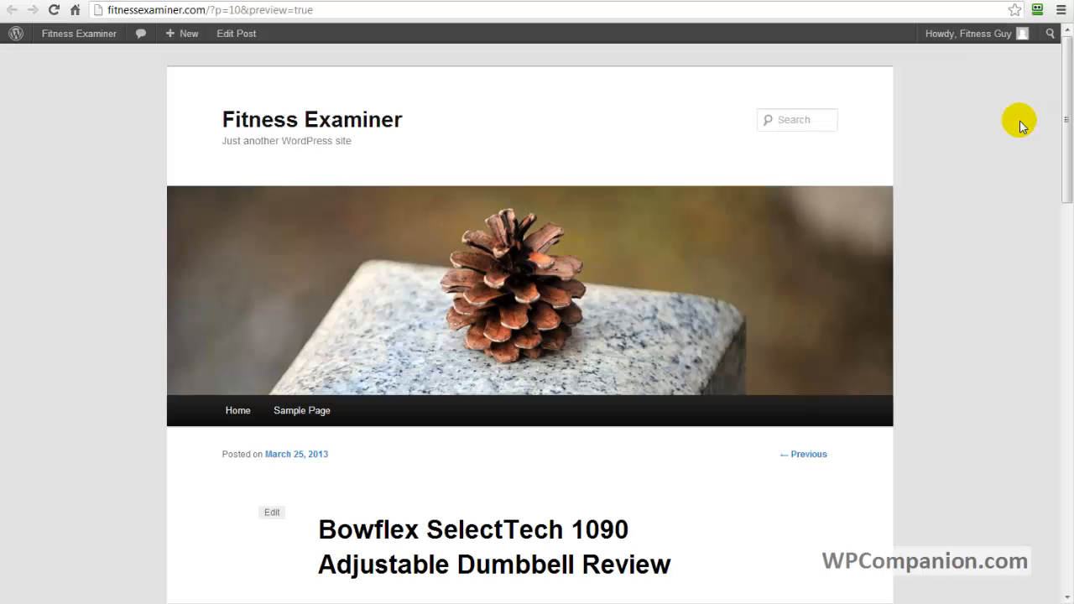
drag(1066, 125, 1068, 216)
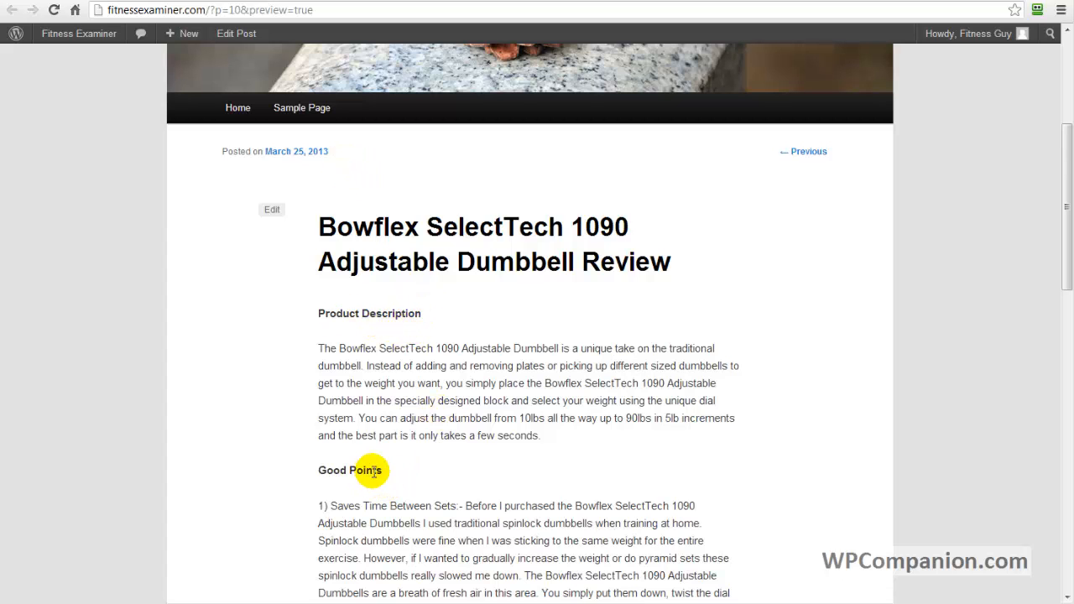
drag(1059, 288, 1050, 509)
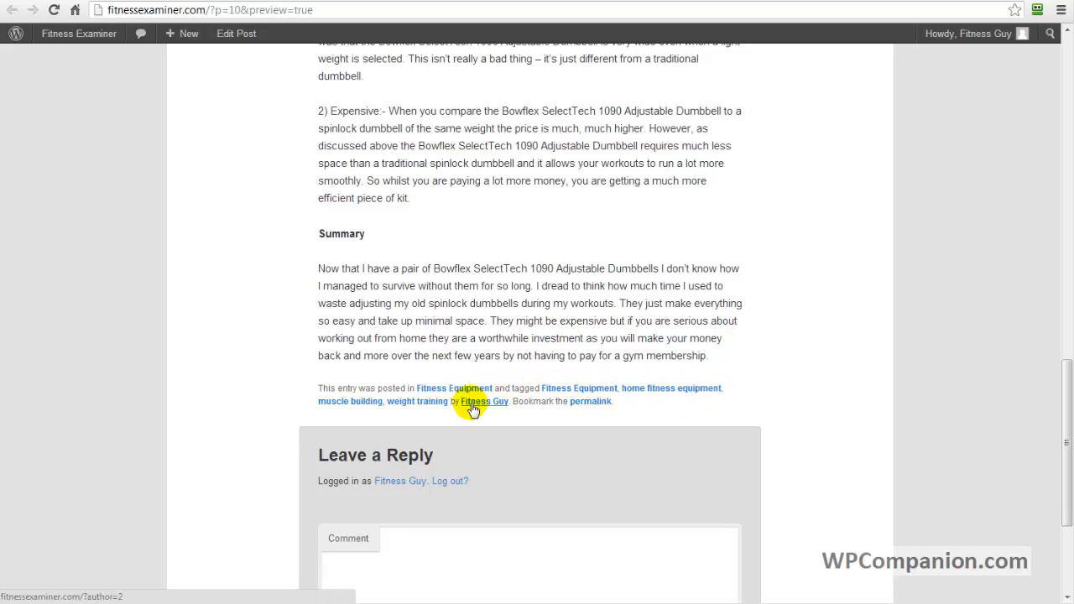
drag(1063, 484, 1070, 92)
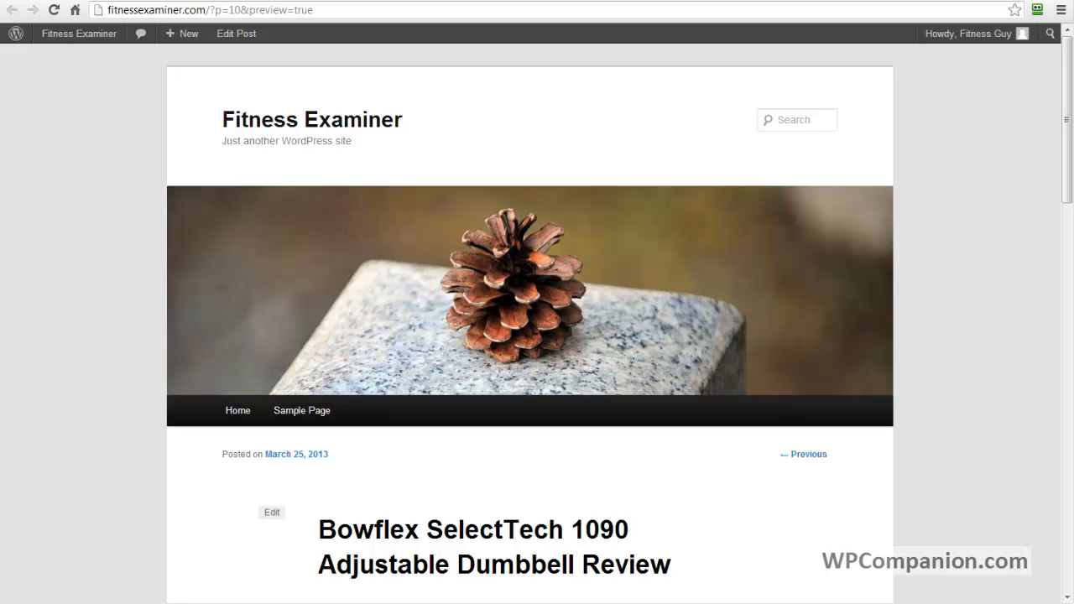
key(ctrl+w)
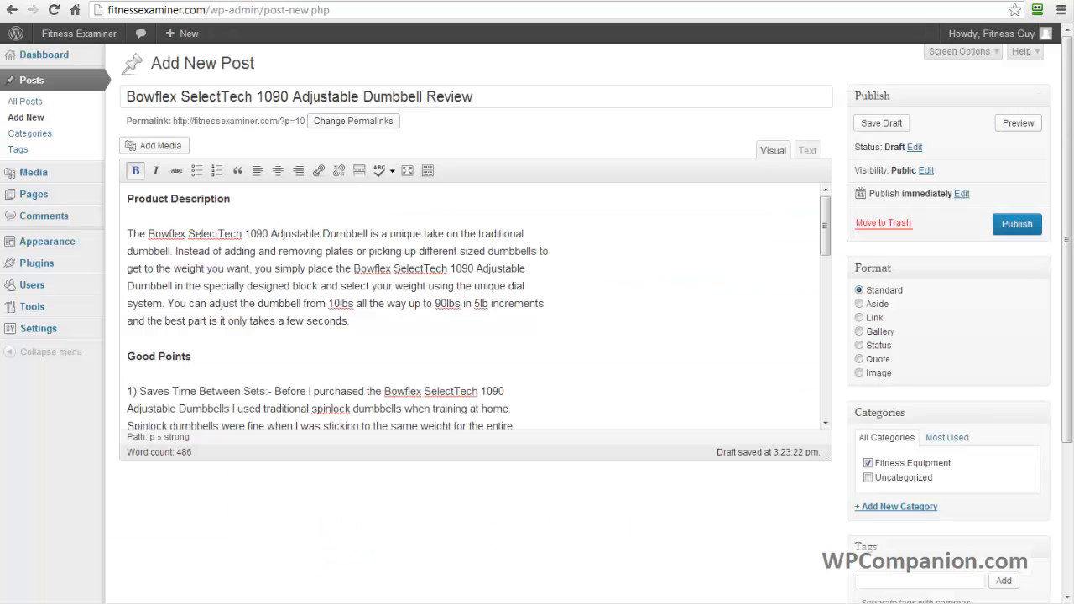
Publish the dumbbell review post and open the list of all posts.
click(1017, 225)
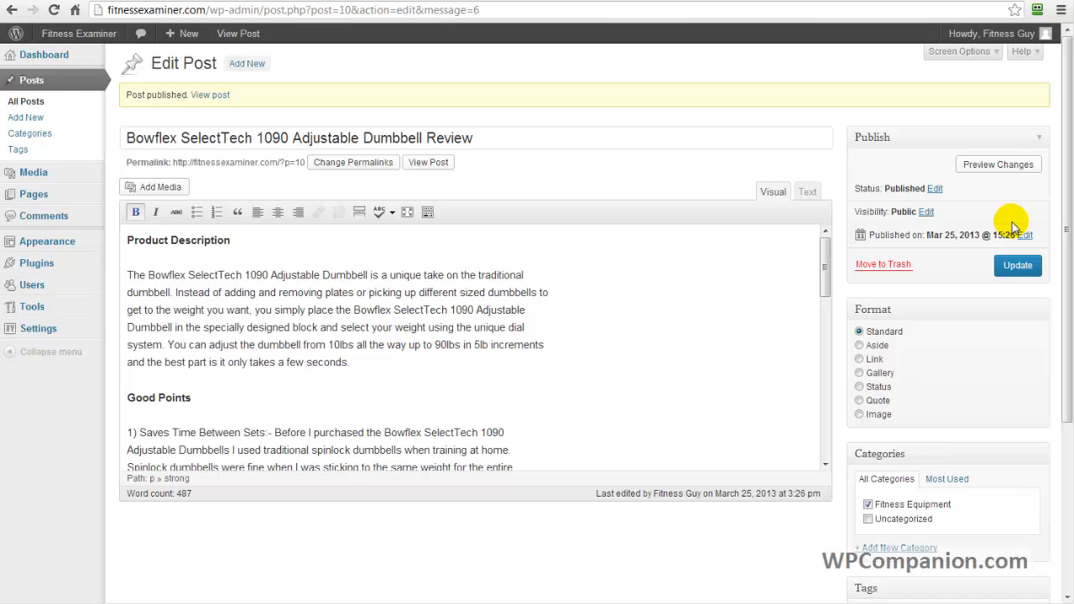
click(26, 101)
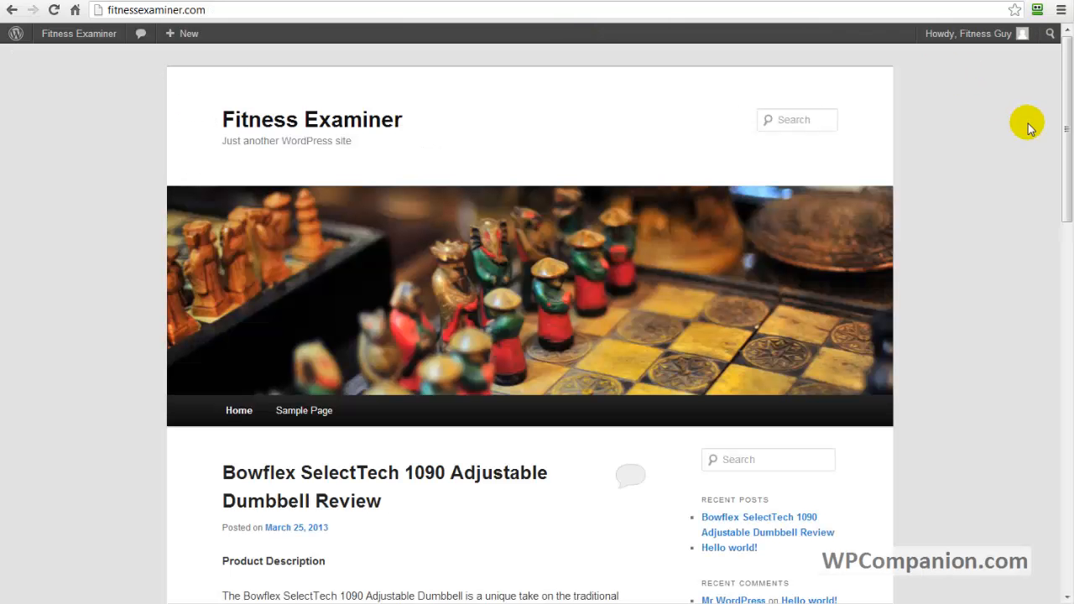
Examine the published review and the sidebar's recent posts and categories on the site's home page.
mouse_move(1067, 137)
mouse_down()
mouse_move(1067, 163)
mouse_move(1067, 127)
mouse_up()
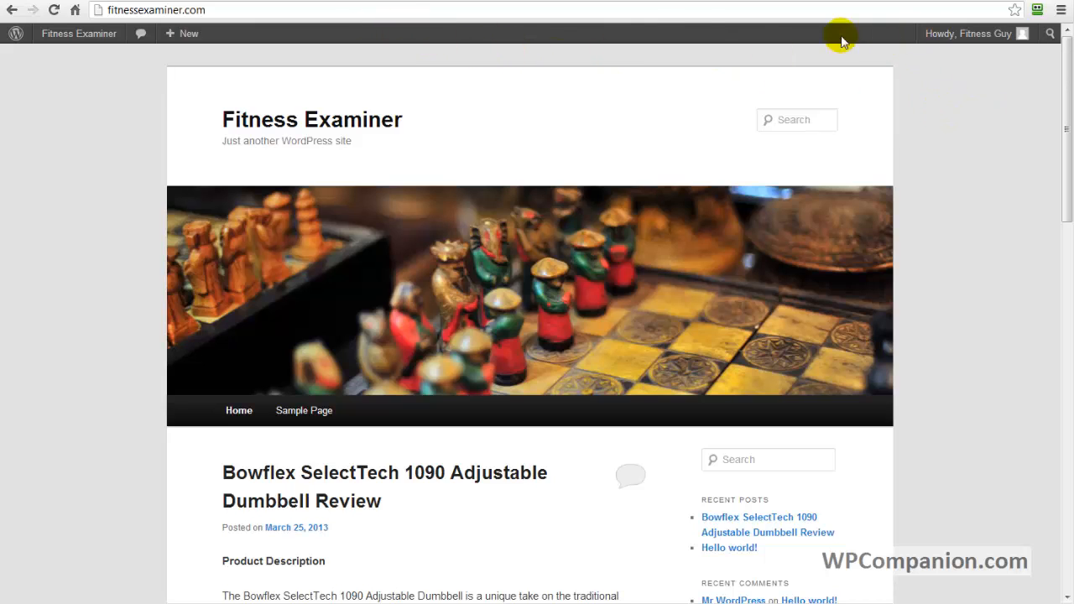
mouse_move(58, 42)
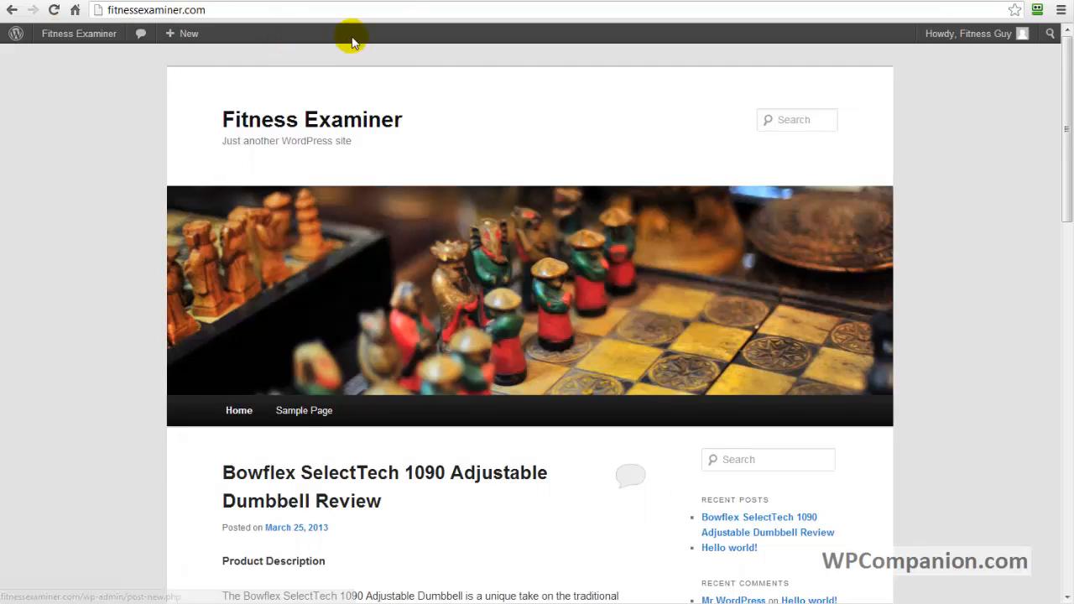
drag(1064, 105, 1071, 225)
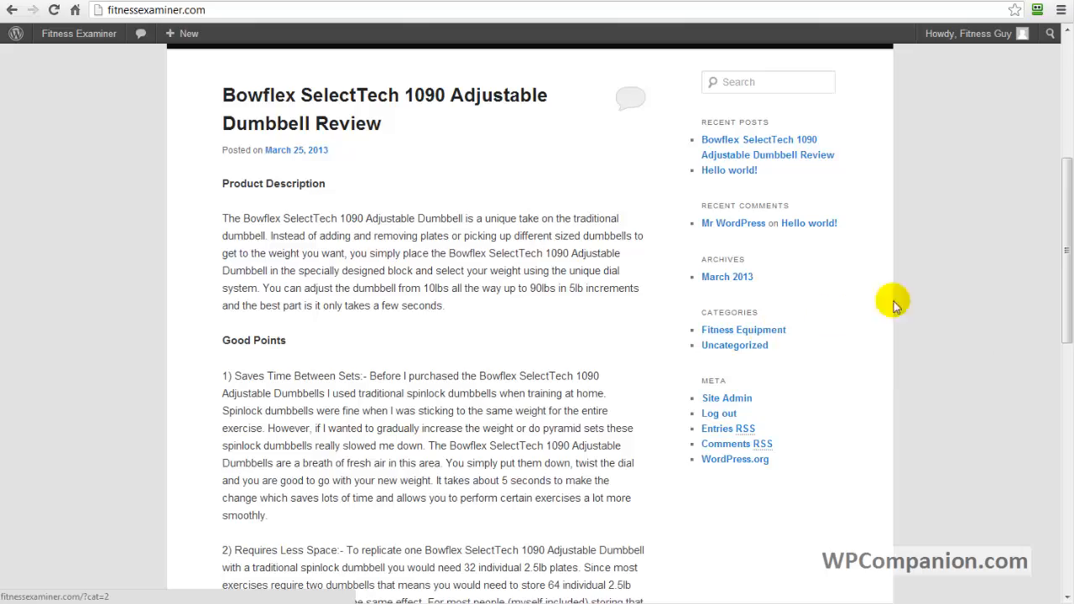
drag(1064, 249, 1066, 129)
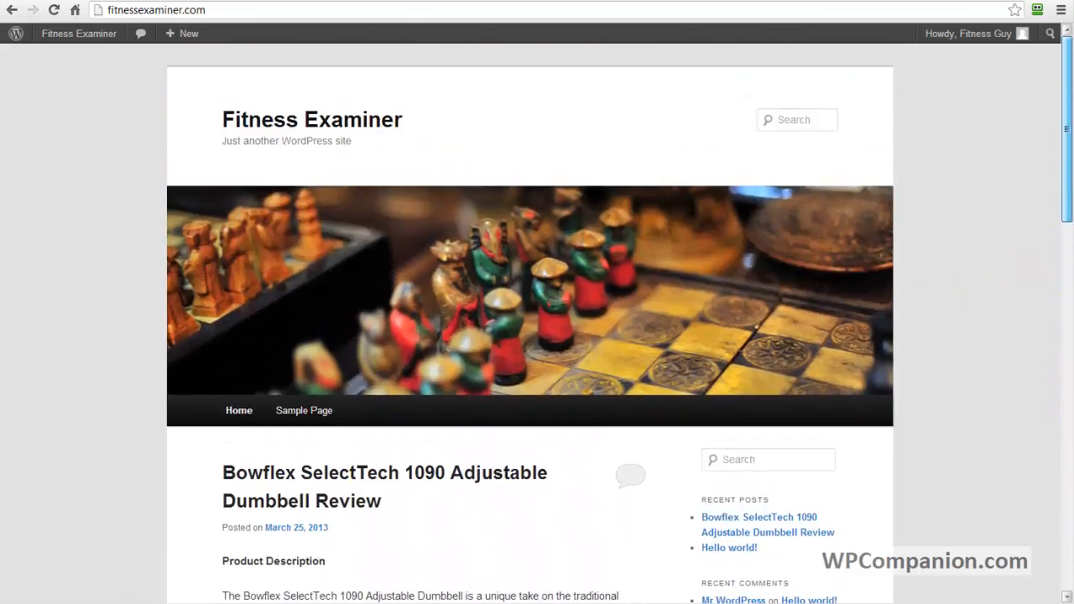